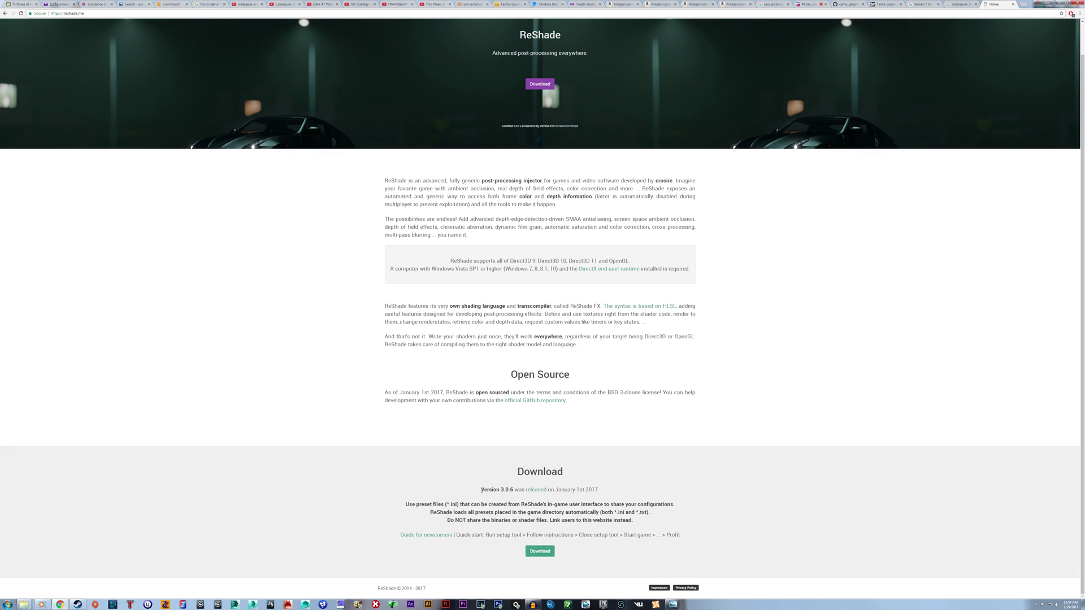
Step: Check the version on the ReShade download page, leave the browser, and launch ReShade_Setup_3.0.6.exe from the Reshade folder
{"action": "left_click_drag", "start_coordinate": [481, 491], "coordinate": [601, 490]}
{"action": "left_click", "coordinate": [601, 489]}
{"action": "left_click", "coordinate": [1059, 3]}
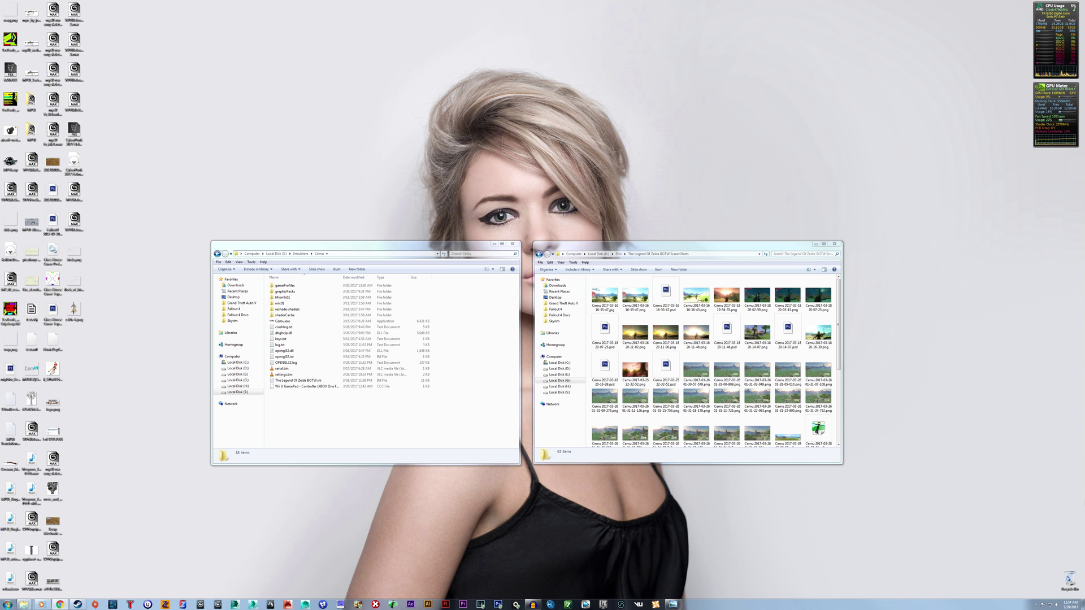
{"action": "left_click", "coordinate": [480, 413]}
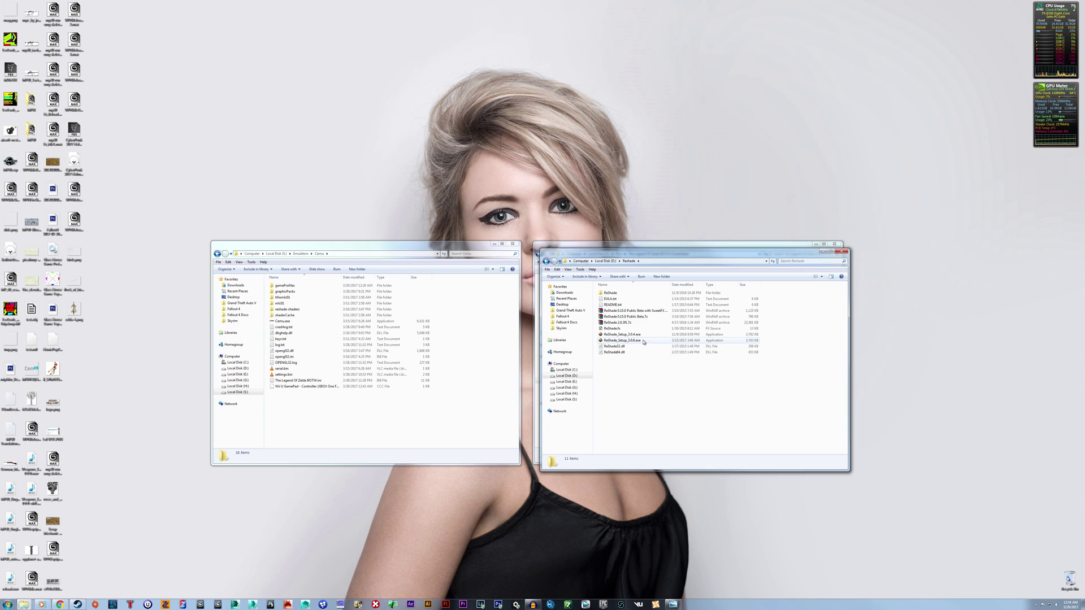
{"action": "double_click", "coordinate": [643, 342]}
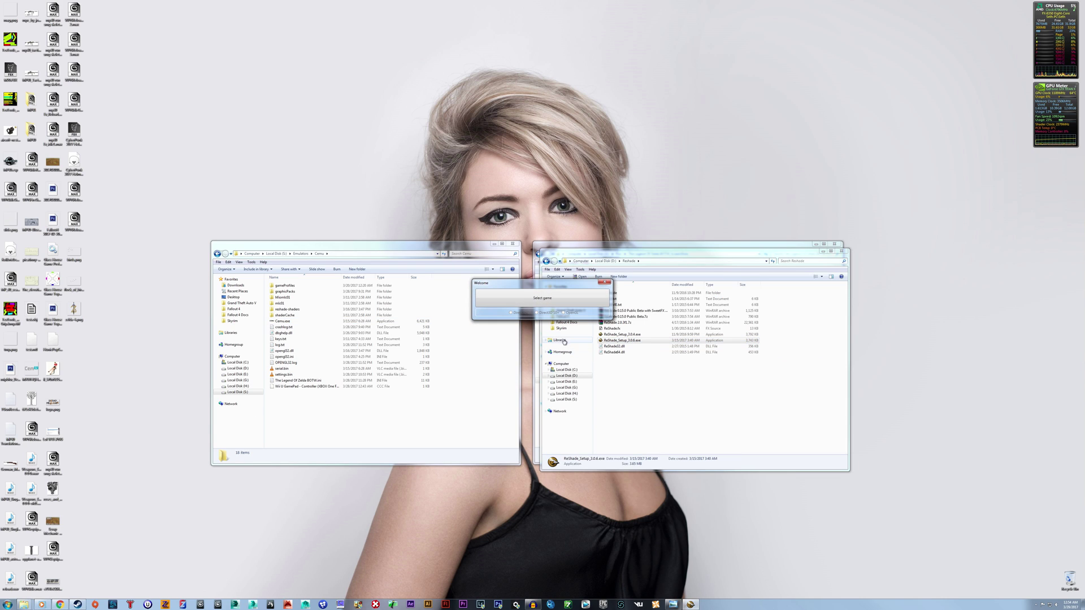
Step: Select Cemu.exe as the game, choose OpenGL as the rendering API, and overwrite the existing ReShade installation
{"action": "left_click", "coordinate": [551, 299]}
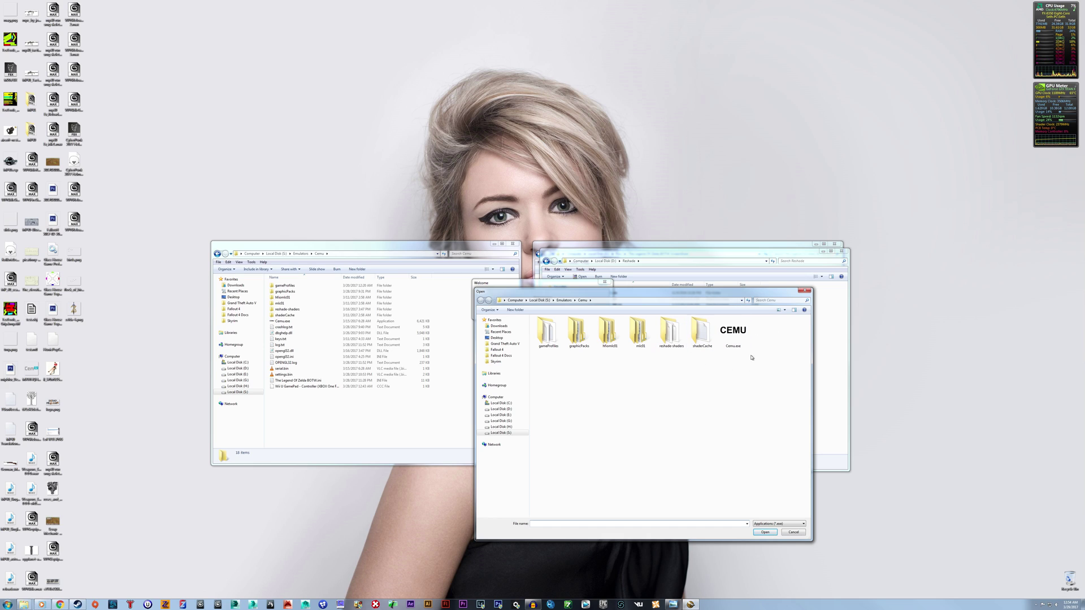
{"action": "double_click", "coordinate": [734, 334]}
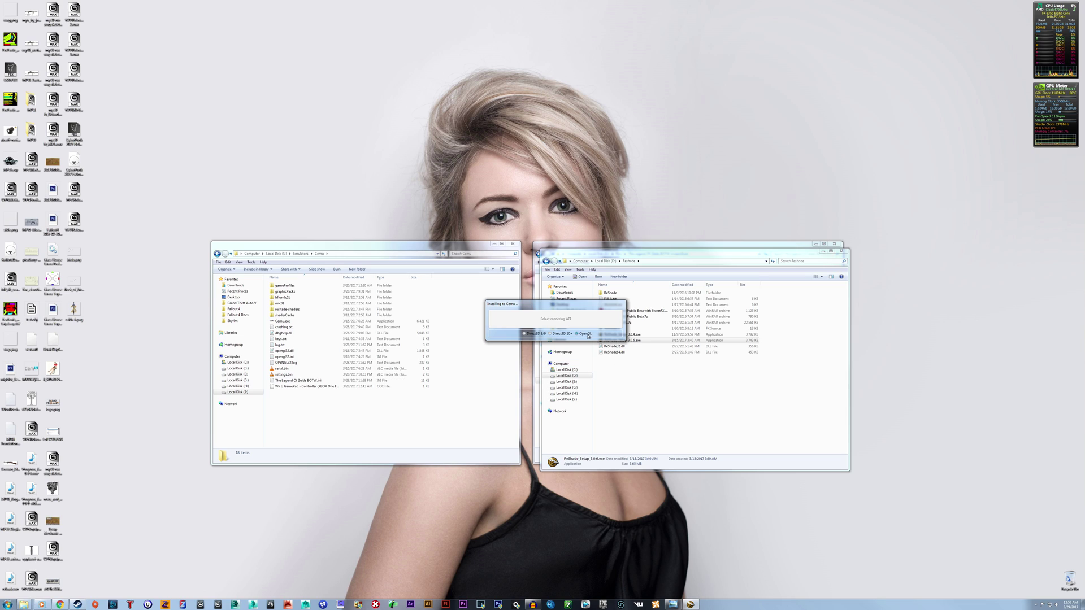
{"action": "left_click", "coordinate": [585, 335]}
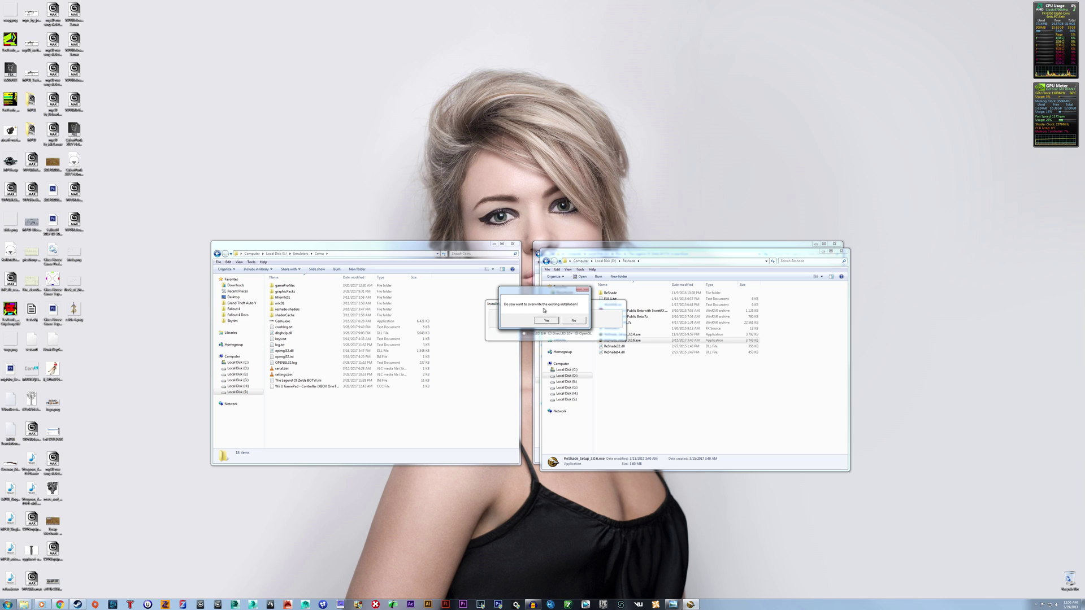
{"action": "left_click", "coordinate": [548, 320]}
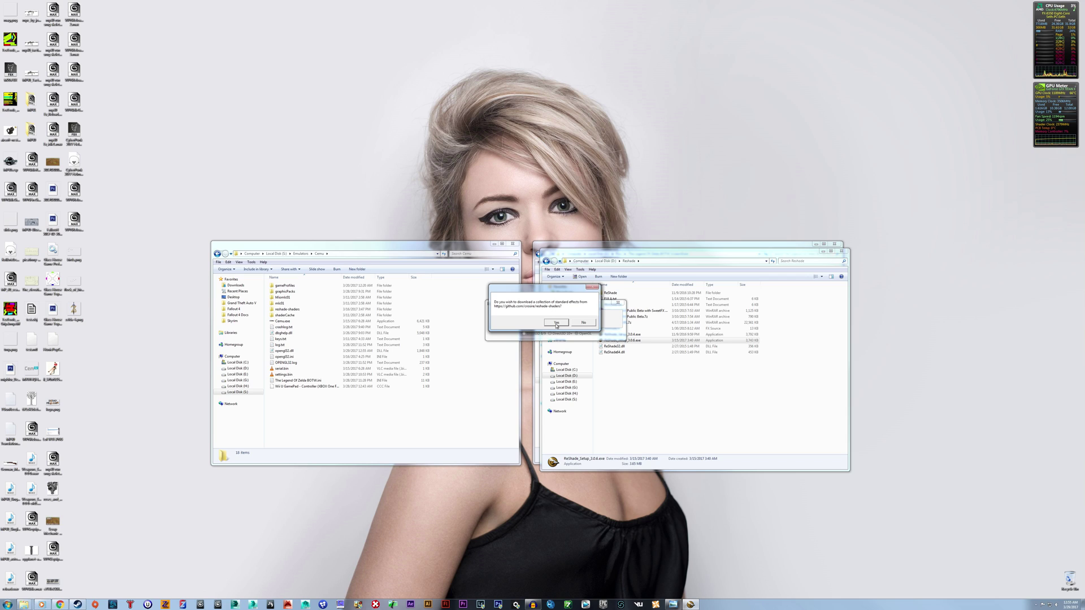
Step: Download the standard effects collection, install all the listed effect files, and close the ReShade setup
{"action": "left_click", "coordinate": [557, 324]}
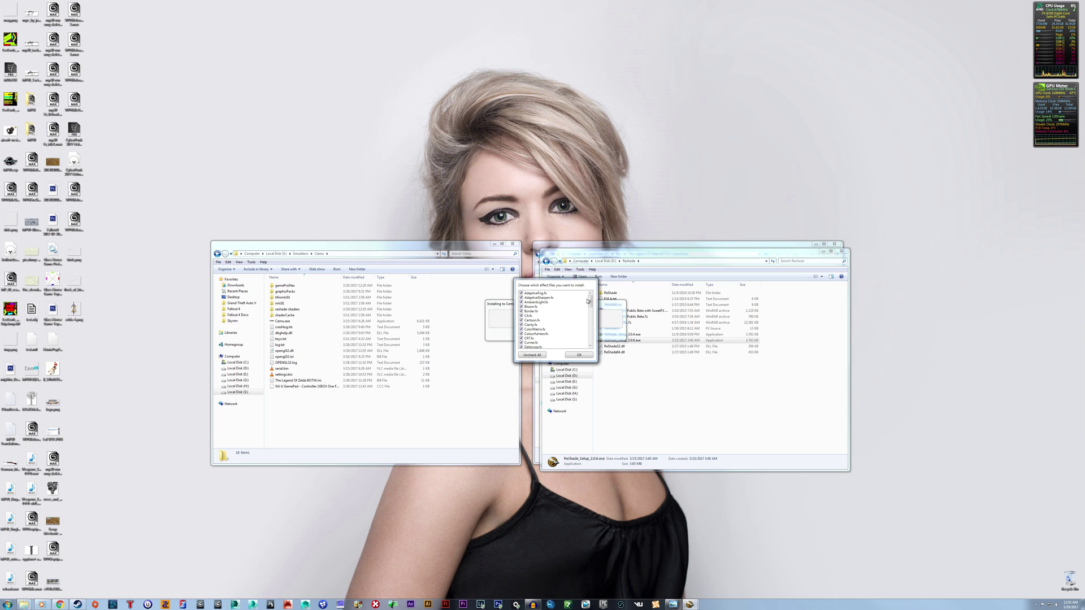
{"action": "left_click", "coordinate": [591, 355]}
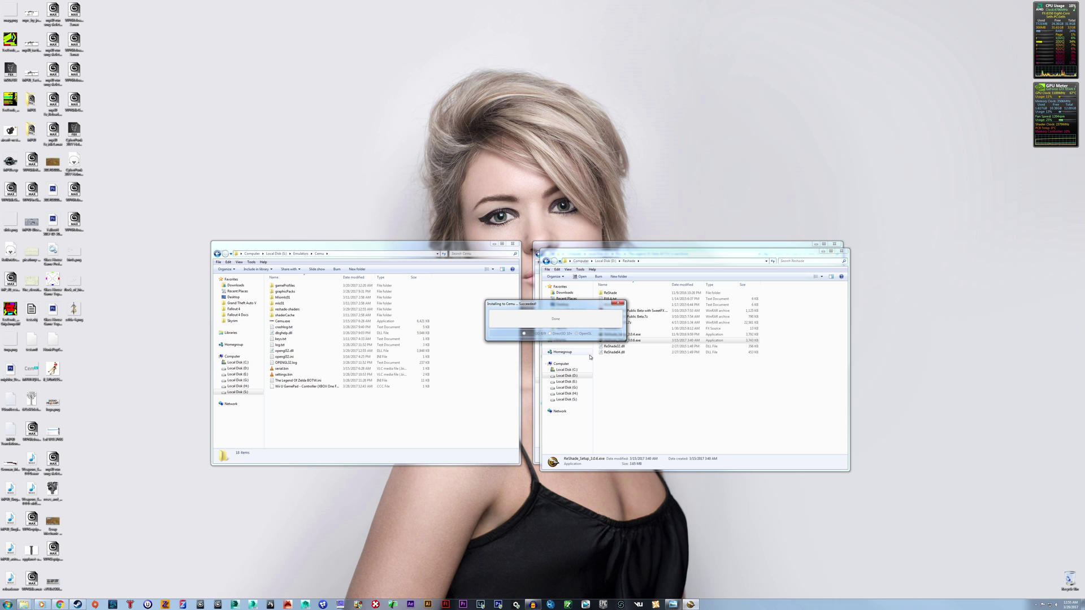
{"action": "left_click", "coordinate": [619, 304]}
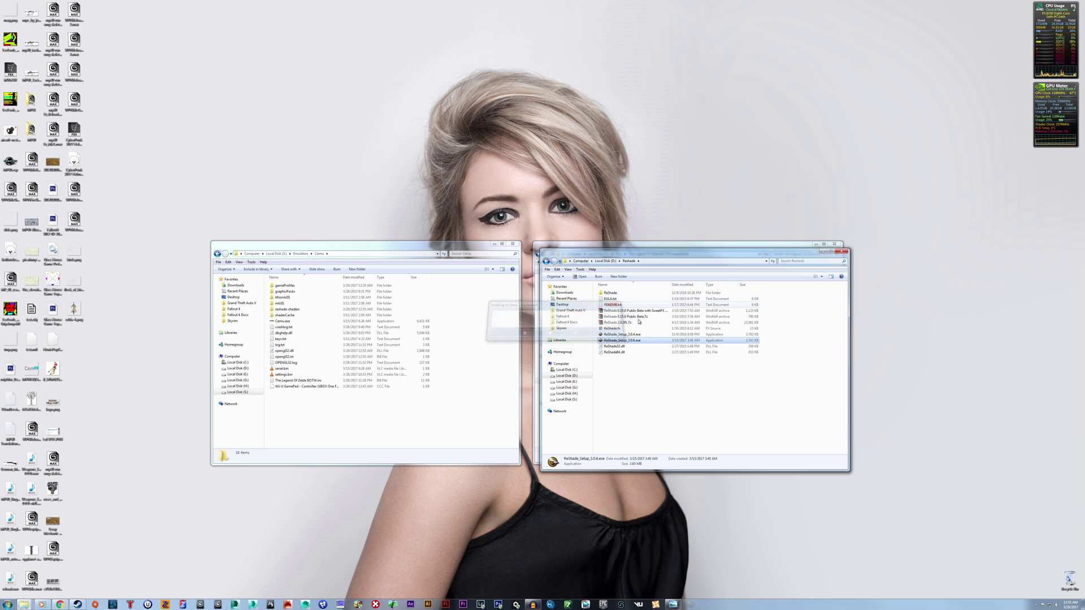
Step: Inspect the RESHADE_DEPTH_INPUT_IS_UPSIDE_DOWN=1 definition in the Cemu folder's opengl32.ini using Notepad++, and close the file
{"action": "left_click", "coordinate": [402, 417]}
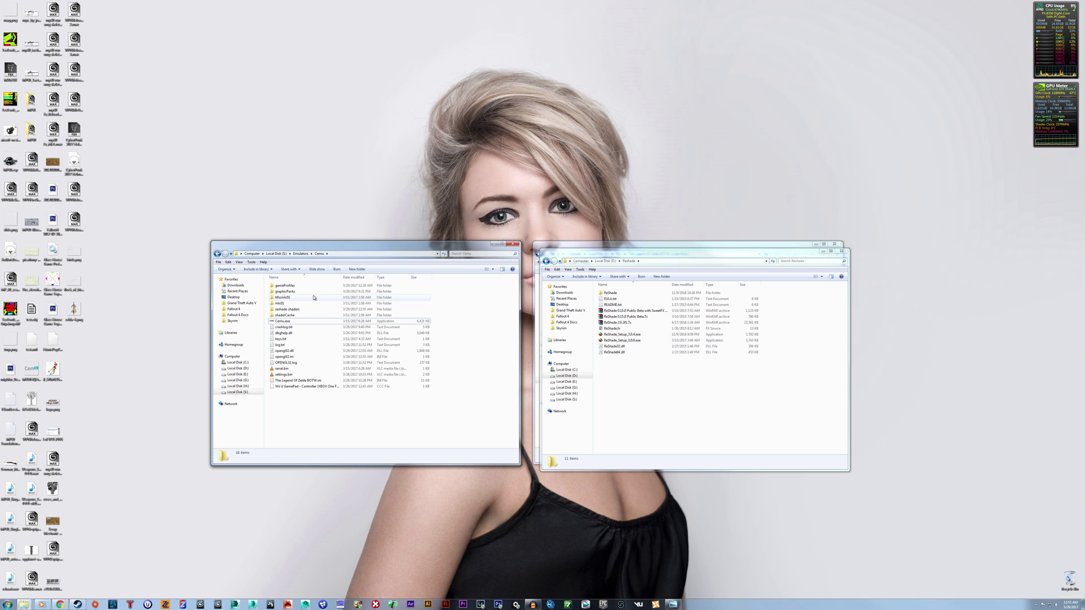
{"action": "left_click_drag", "start_coordinate": [340, 247], "coordinate": [356, 261]}
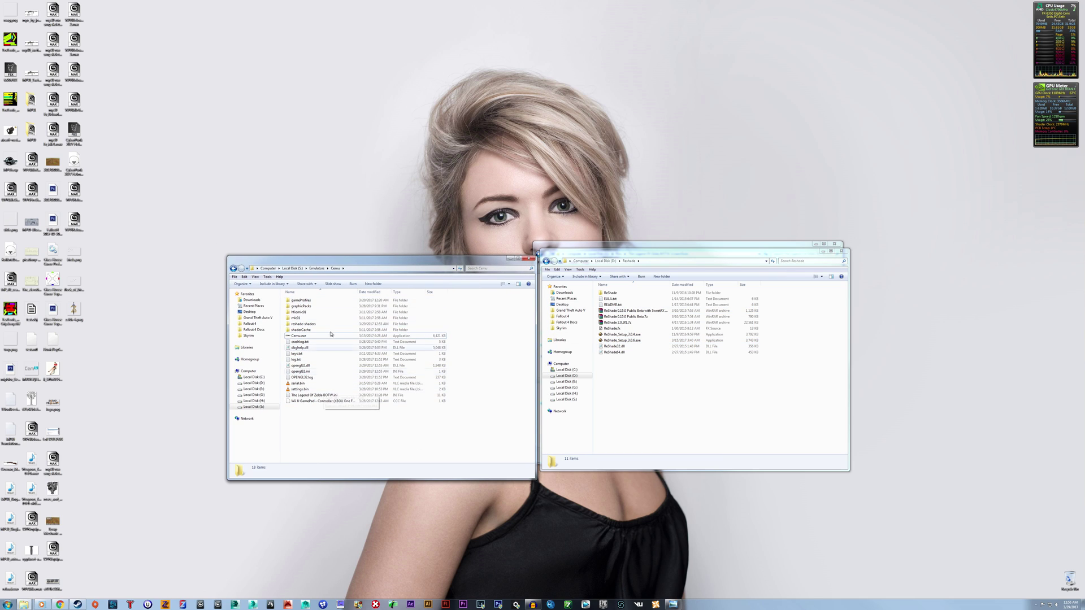
{"action": "left_click", "coordinate": [319, 371]}
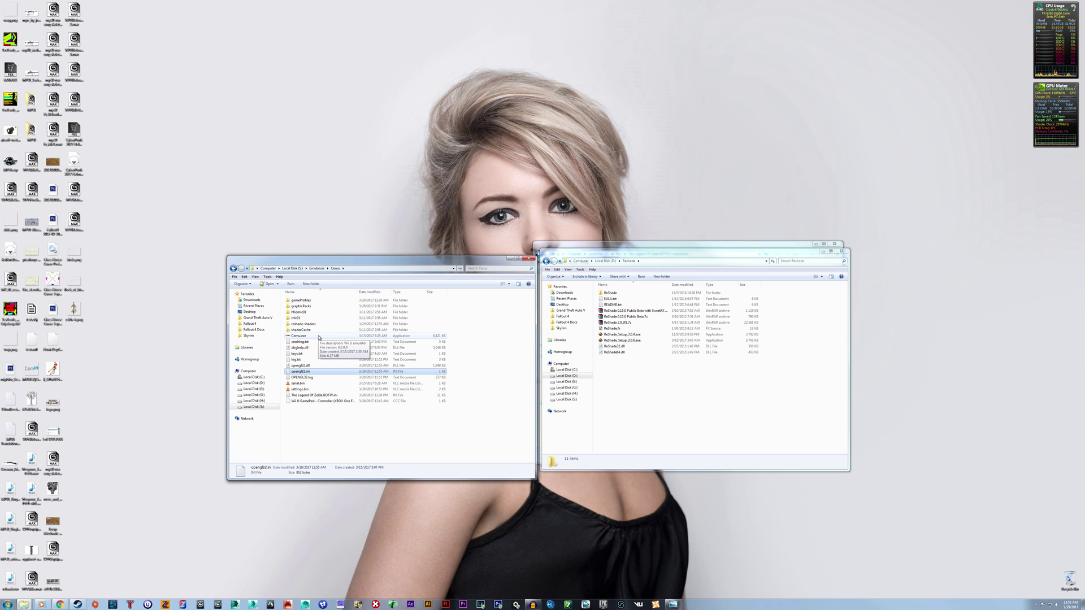
{"action": "right_click", "coordinate": [320, 373]}
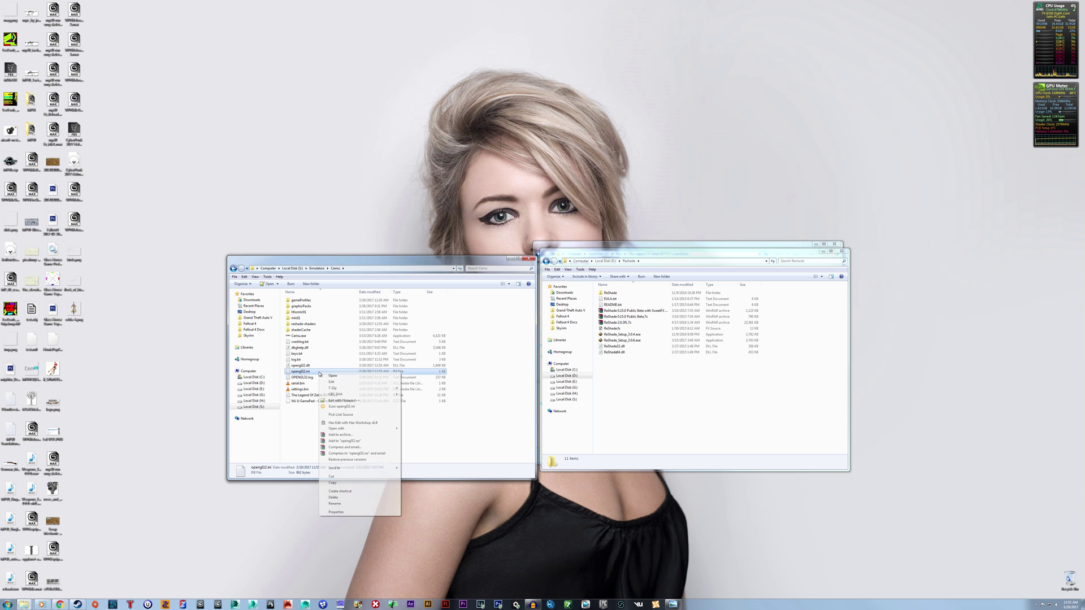
{"action": "left_click", "coordinate": [352, 401]}
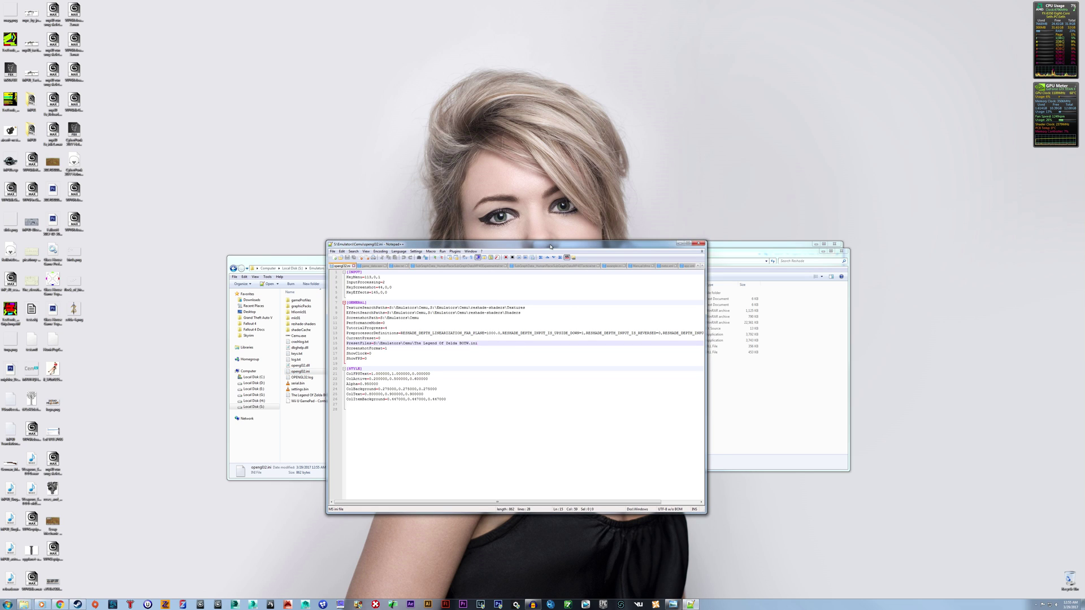
{"action": "left_click_drag", "start_coordinate": [550, 246], "coordinate": [559, 247]}
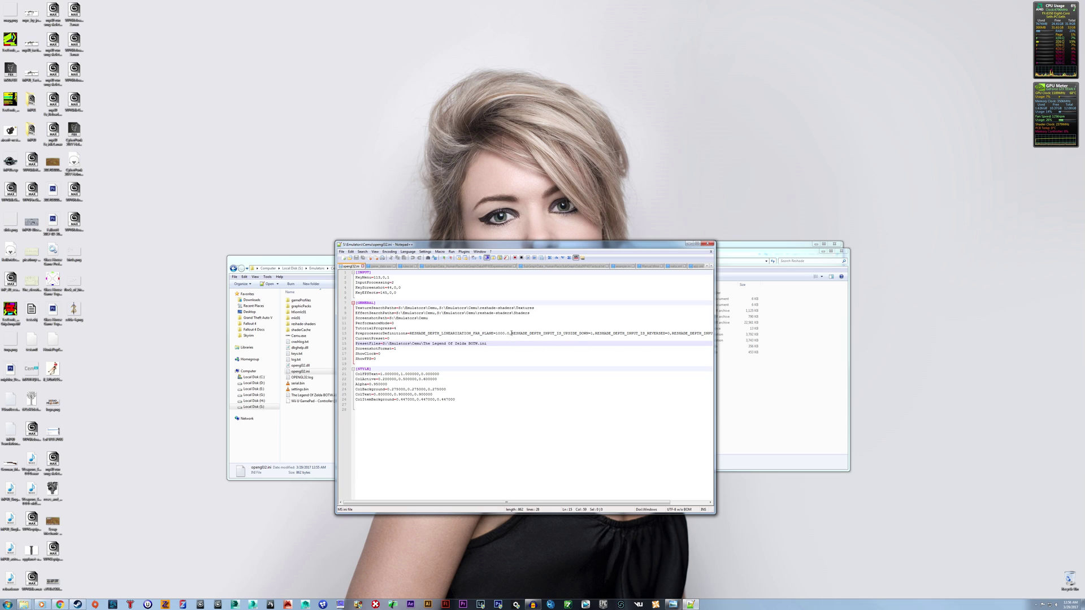
{"action": "left_click_drag", "start_coordinate": [512, 333], "coordinate": [591, 333]}
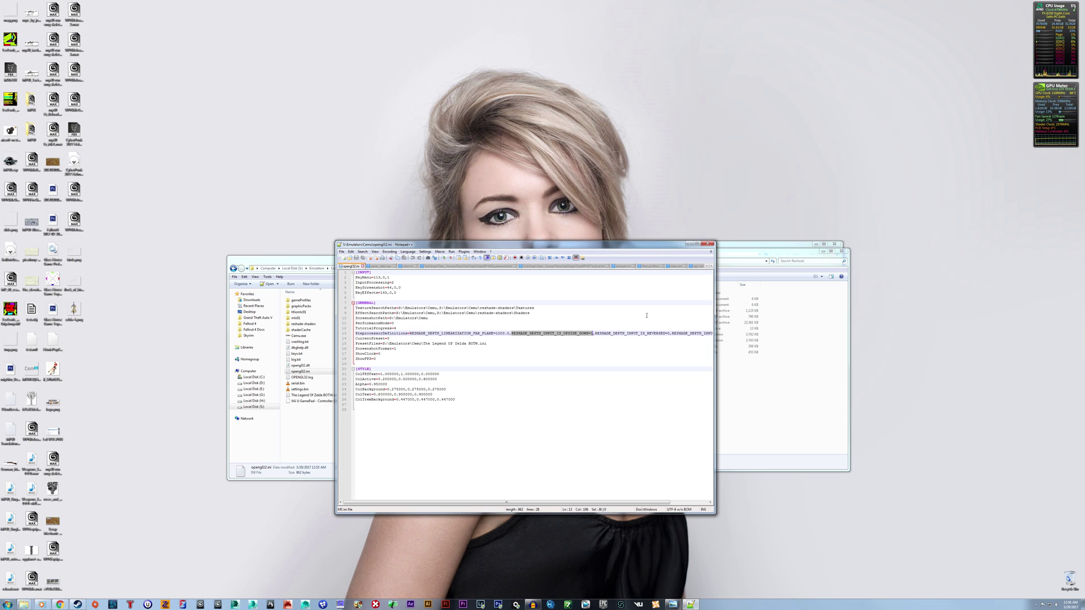
{"action": "left_click", "coordinate": [709, 244]}
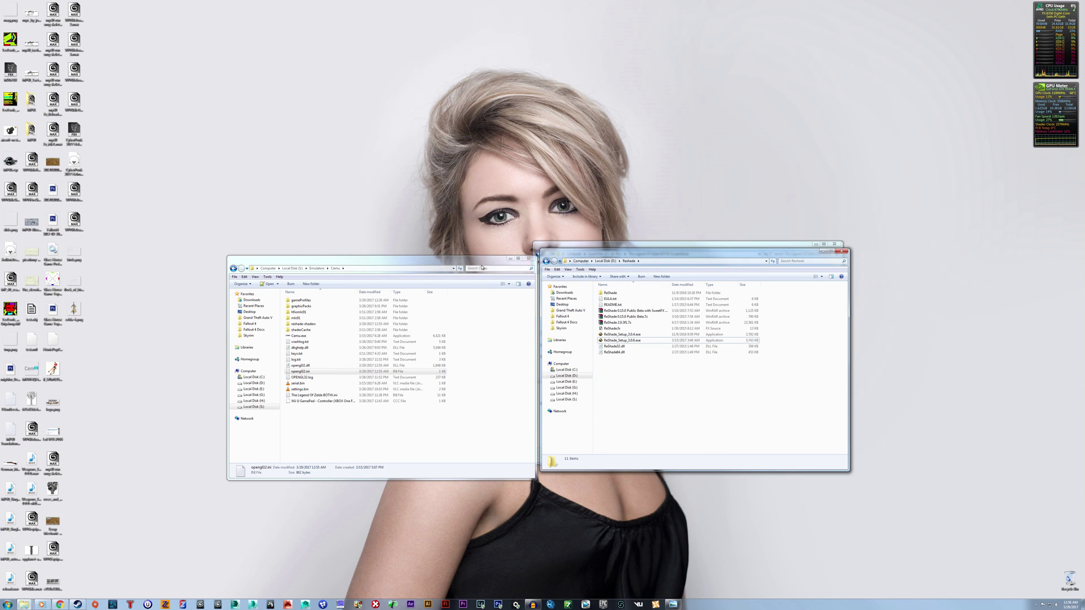
Step: Locate the preset file "The Legend Of Zelda BOTW.ini" in the Cemu folder without opening it
{"action": "left_click_drag", "start_coordinate": [484, 262], "coordinate": [478, 248]}
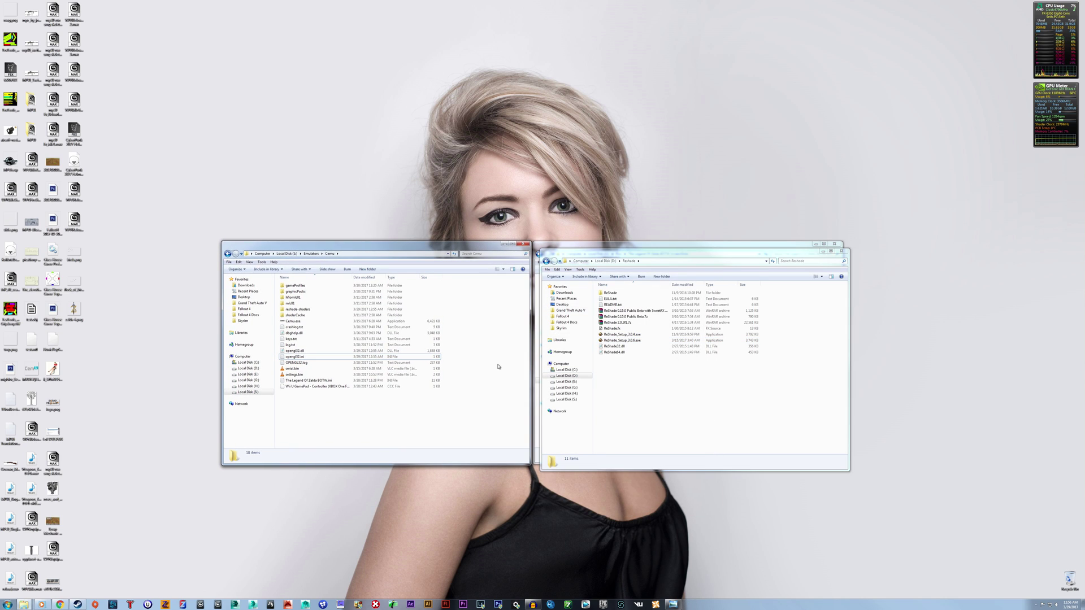
{"action": "left_click", "coordinate": [303, 382]}
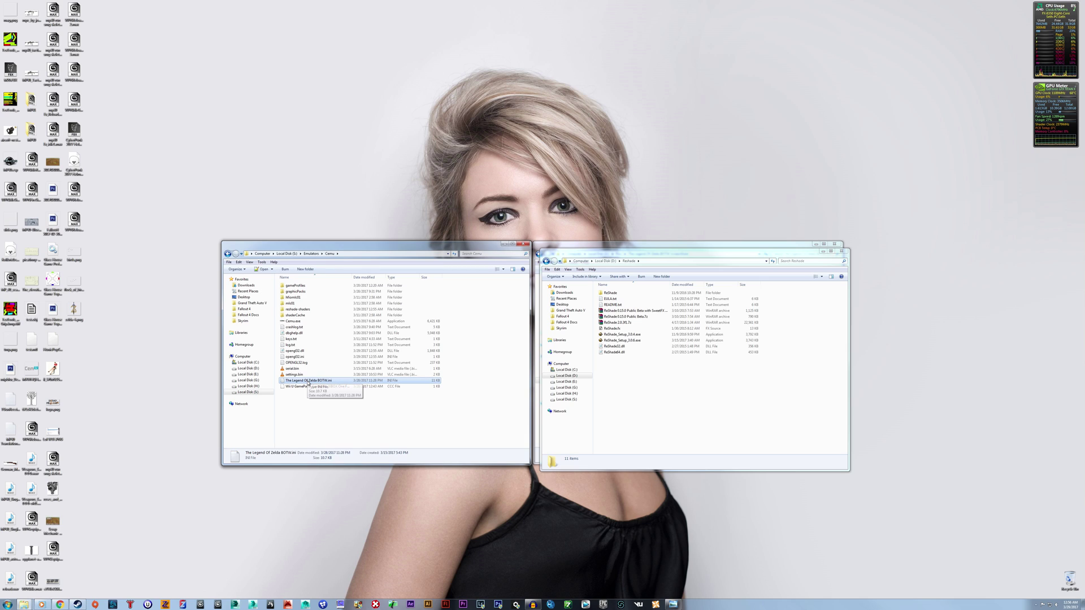
{"action": "right_click", "coordinate": [308, 384]}
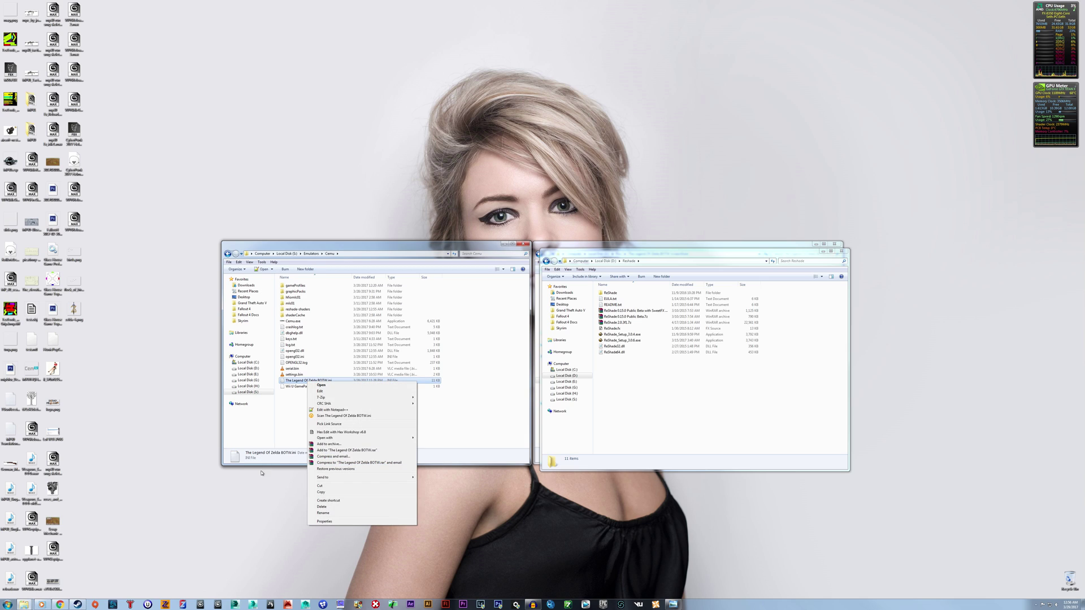
{"action": "left_click", "coordinate": [497, 370]}
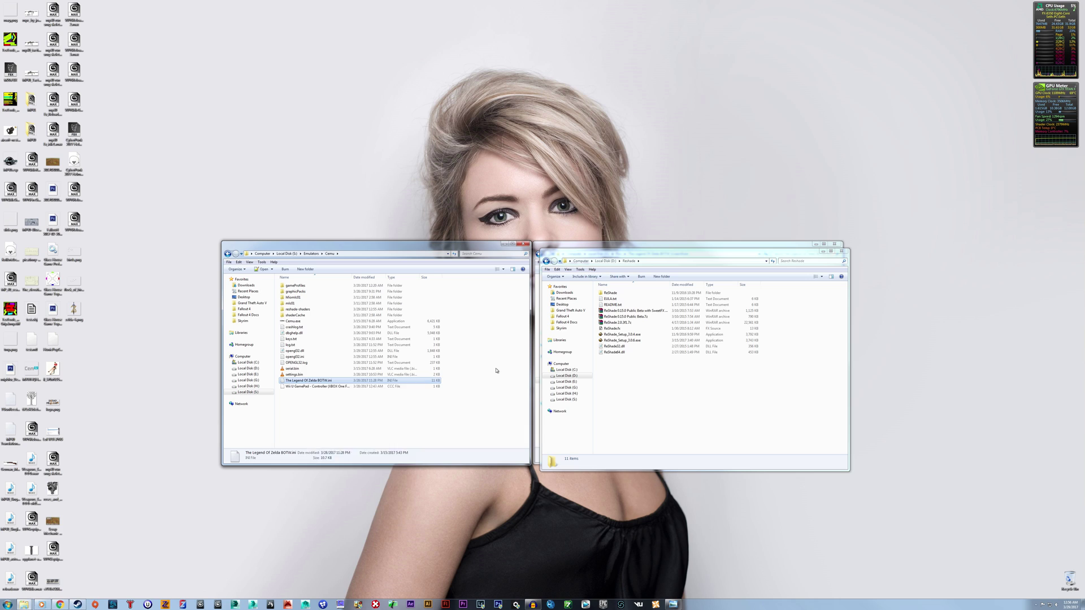
{"action": "left_click", "coordinate": [358, 381]}
{"action": "left_click", "coordinate": [472, 366]}
Step: Launch Cemu.exe from the Cemu folder and place the emulator window beside the folder window
{"action": "double_click", "coordinate": [408, 322]}
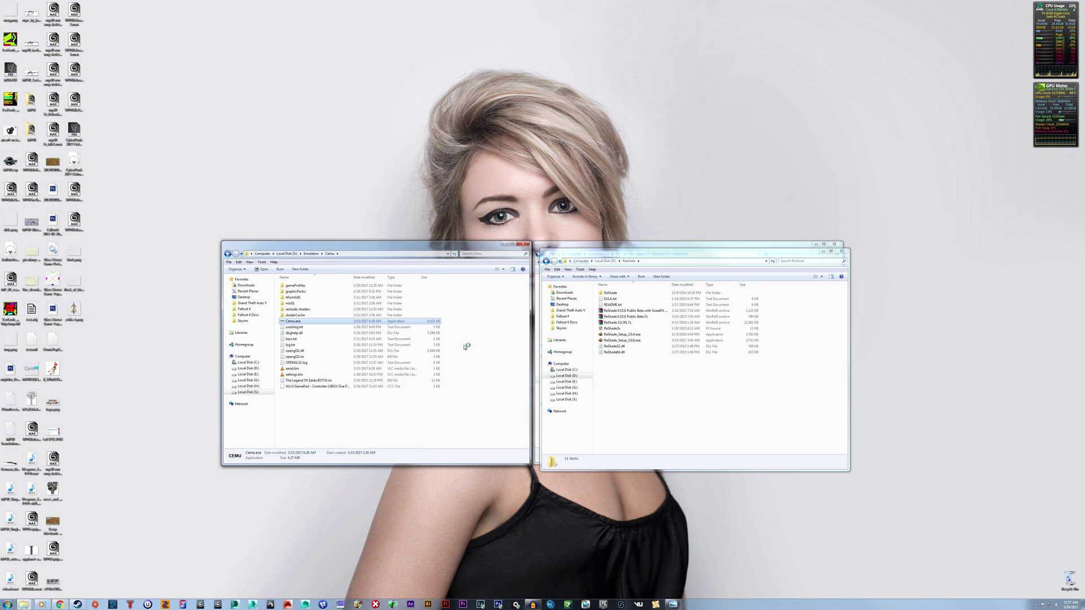
{"action": "left_click_drag", "start_coordinate": [295, 17], "coordinate": [824, 267]}
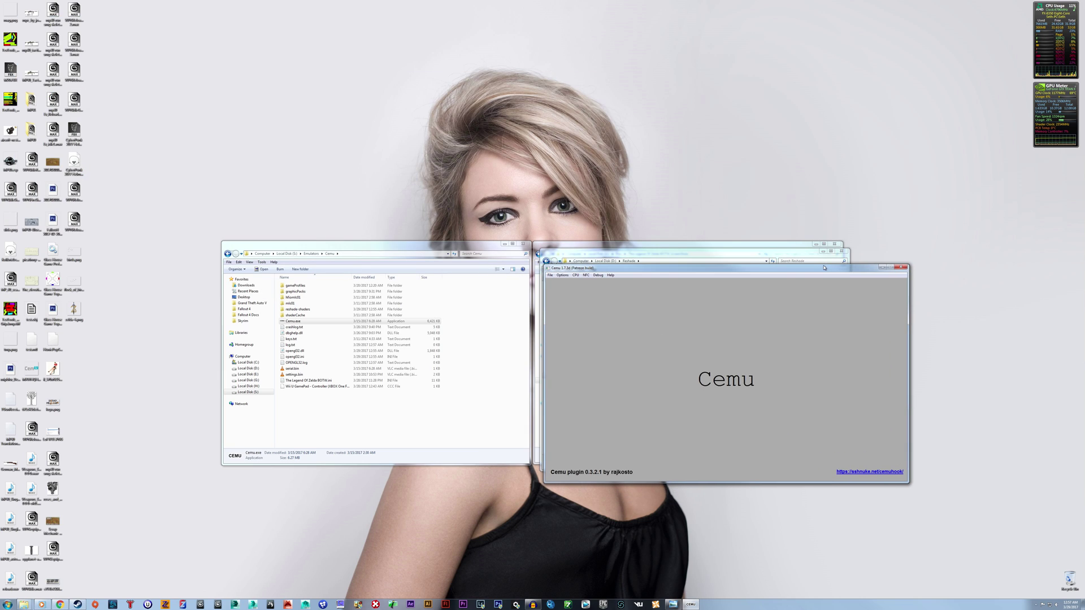
{"action": "left_click", "coordinate": [491, 366]}
{"action": "left_click", "coordinate": [865, 475]}
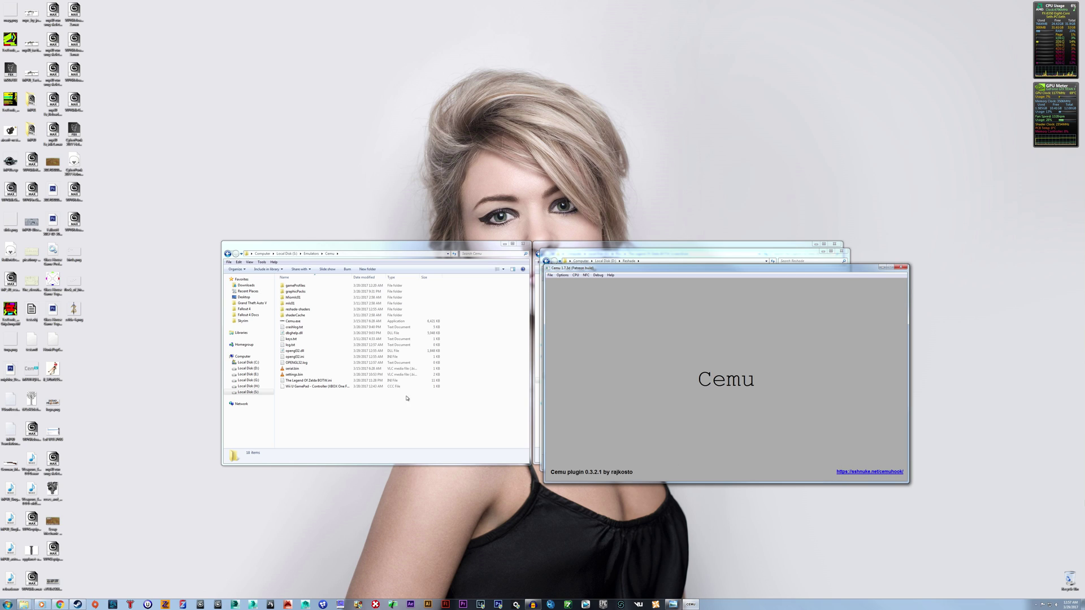
Step: Examine the dbghelp.dll file in the Cemu folder and Cemu's options, including GX2SetGPUFence skip
{"action": "left_click", "coordinate": [317, 333]}
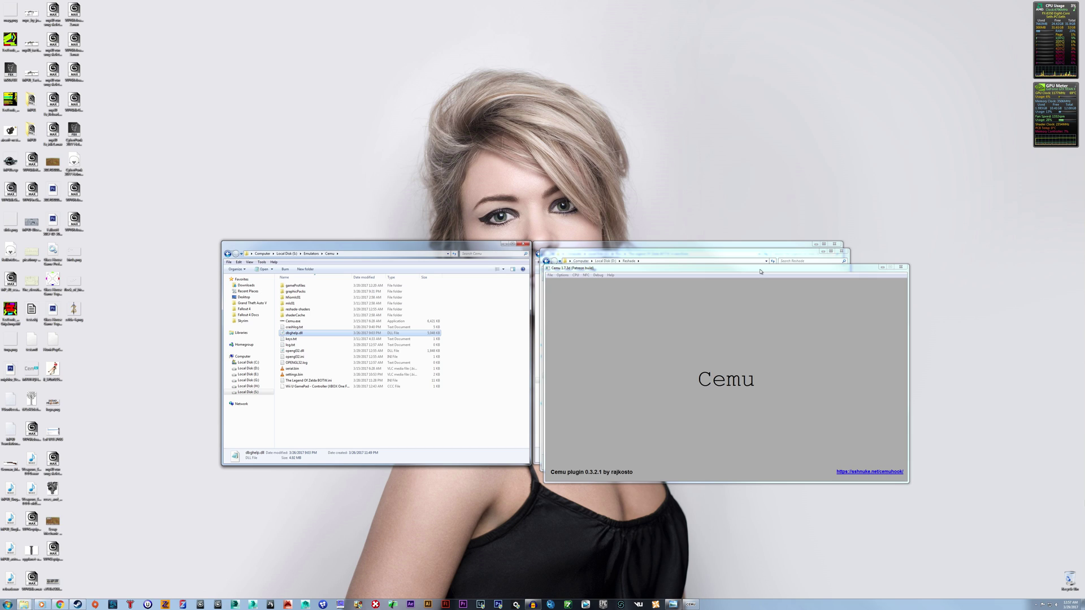
{"action": "left_click_drag", "start_coordinate": [760, 272], "coordinate": [768, 267]}
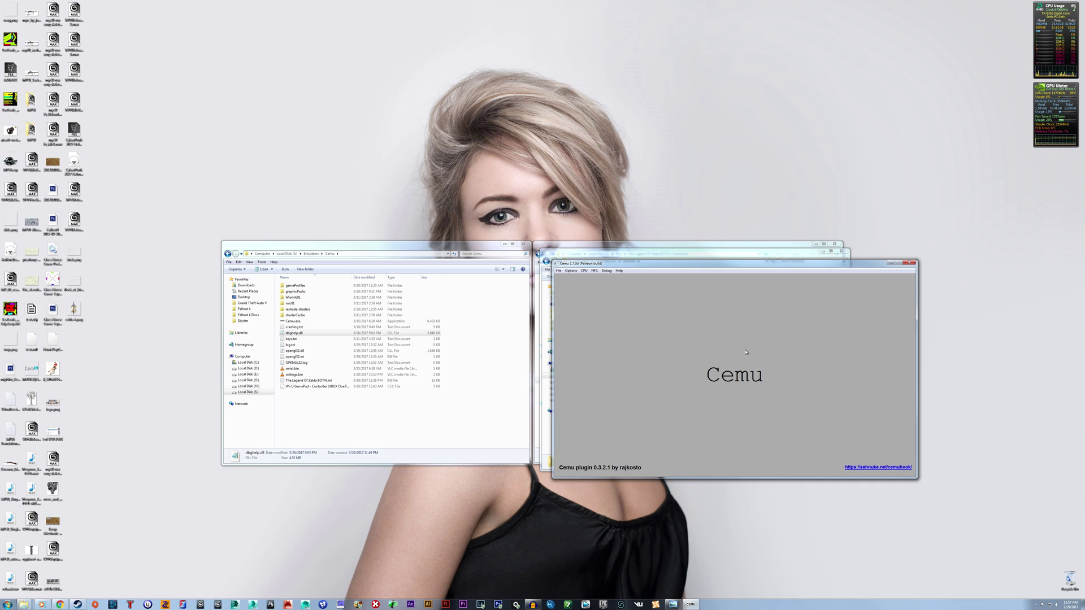
{"action": "left_click", "coordinate": [564, 272]}
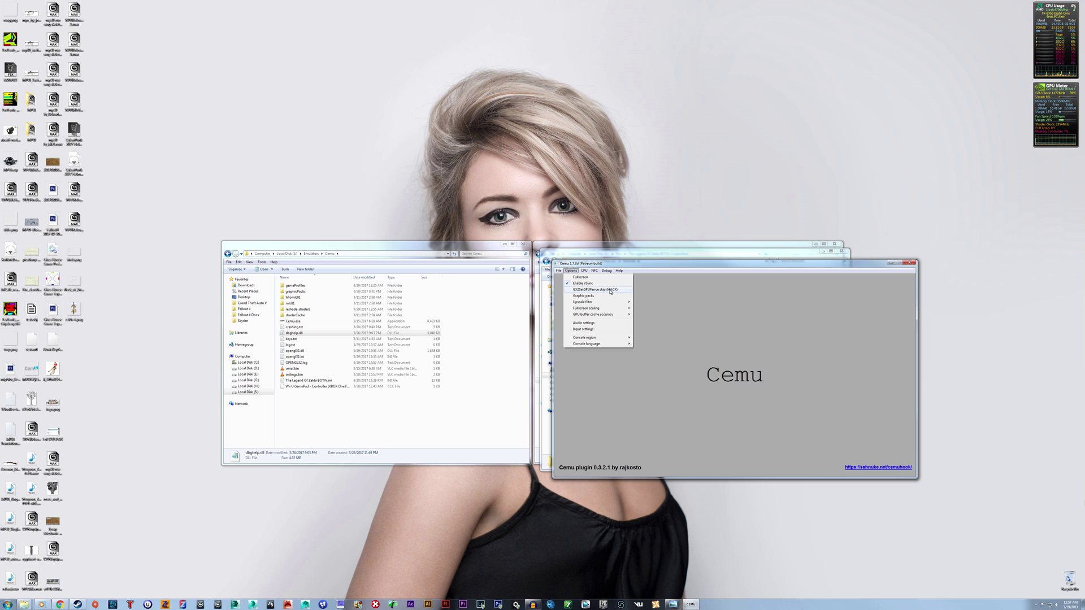
{"action": "left_click", "coordinate": [769, 409]}
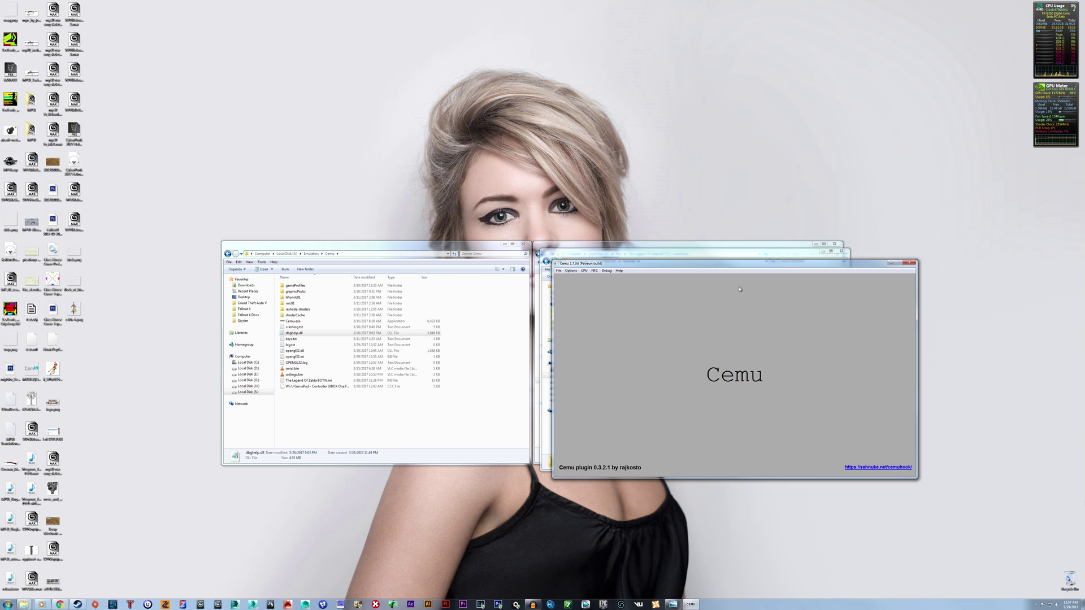
{"action": "left_click_drag", "start_coordinate": [738, 263], "coordinate": [667, 260]}
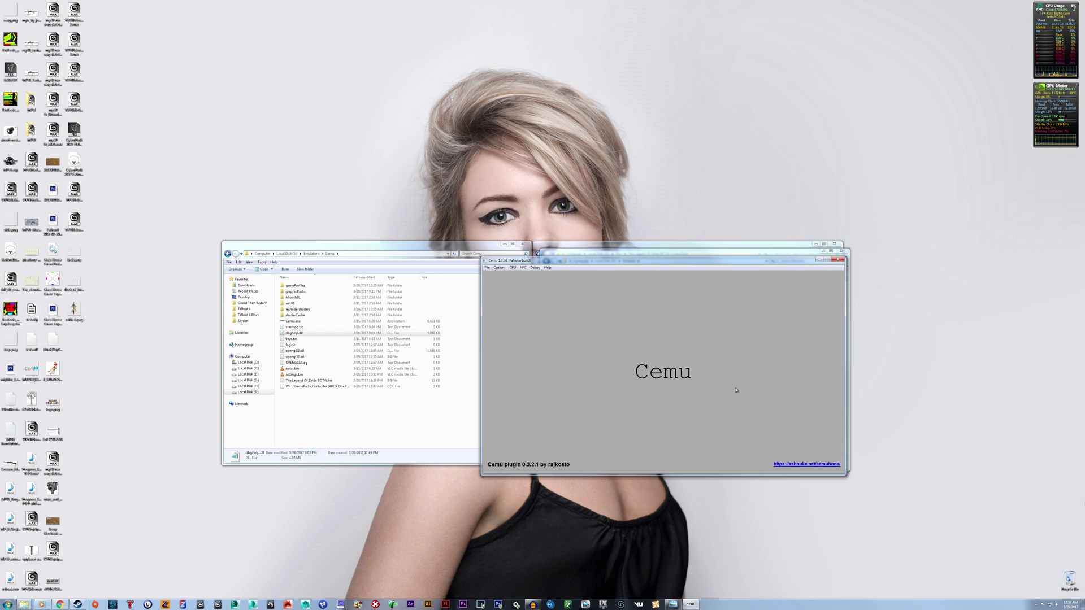
{"action": "left_click_drag", "start_coordinate": [626, 261], "coordinate": [694, 353]}
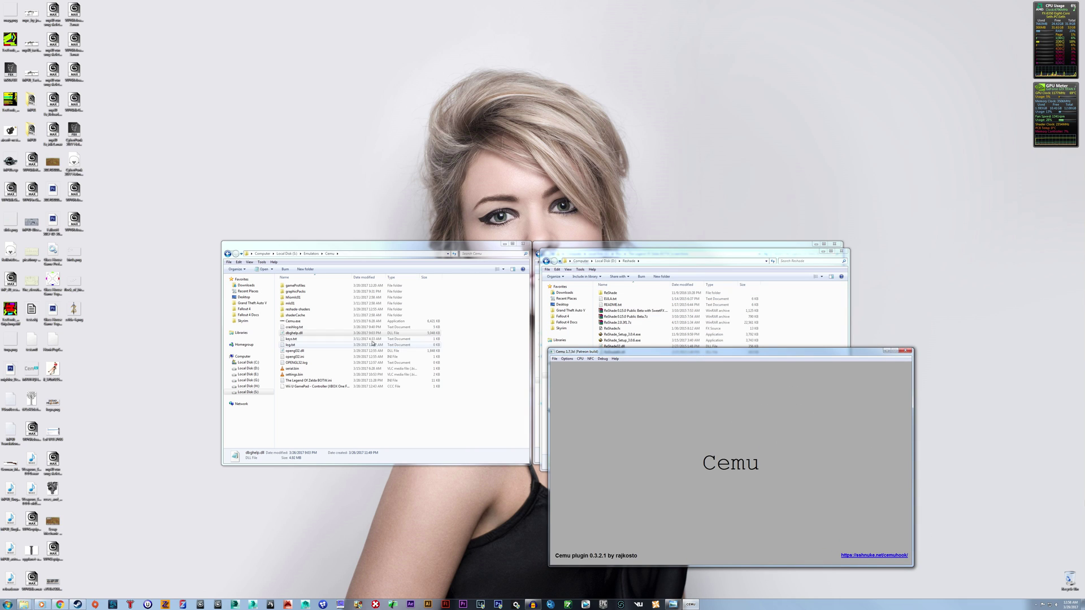
{"action": "left_click", "coordinate": [308, 334]}
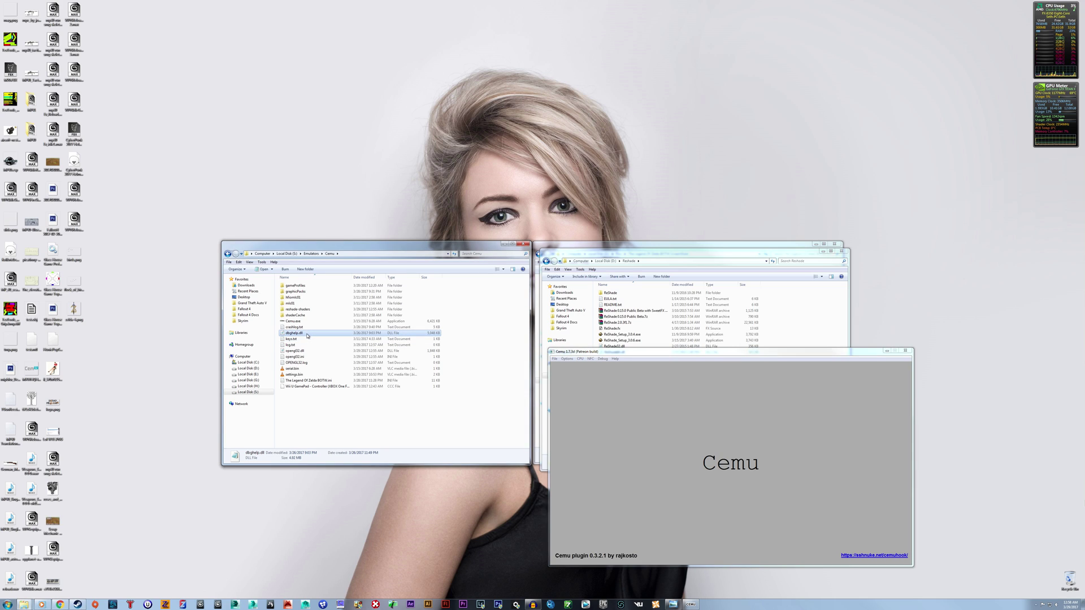
{"action": "left_click", "coordinate": [465, 332]}
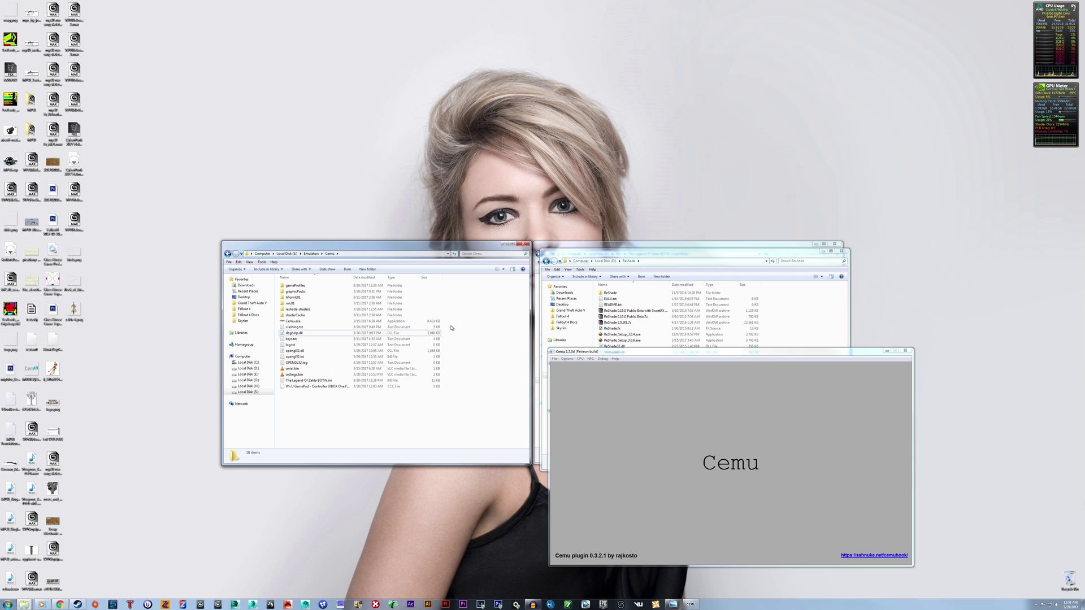
Step: Move the Cemu window to the middle of the desktop and load the game file
{"action": "left_click_drag", "start_coordinate": [610, 353], "coordinate": [414, 268]}
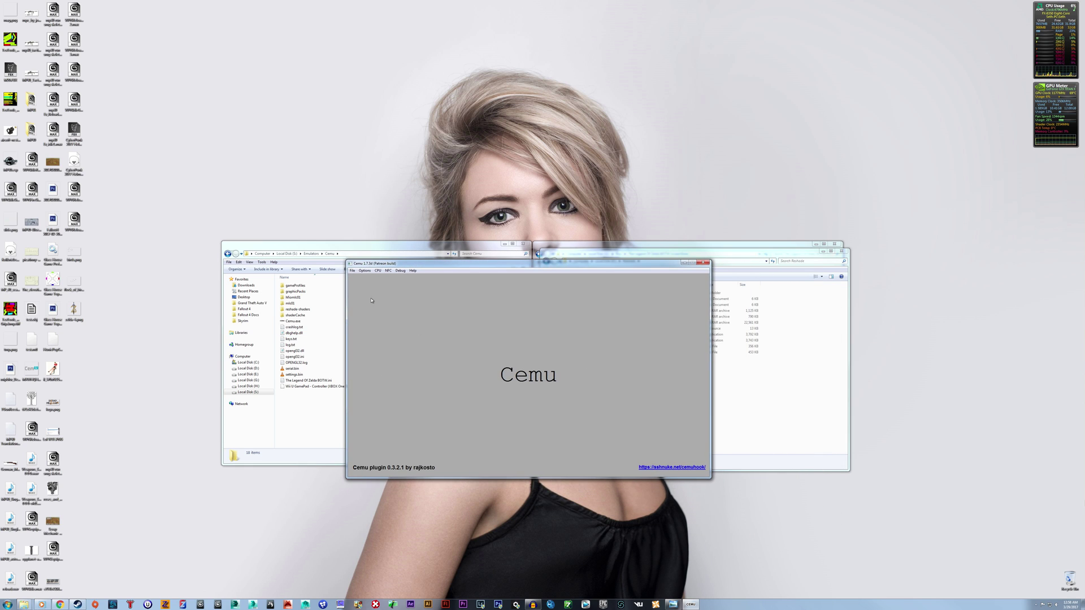
{"action": "key", "text": "ctrl+o"}
{"action": "double_click", "coordinate": [476, 312]}
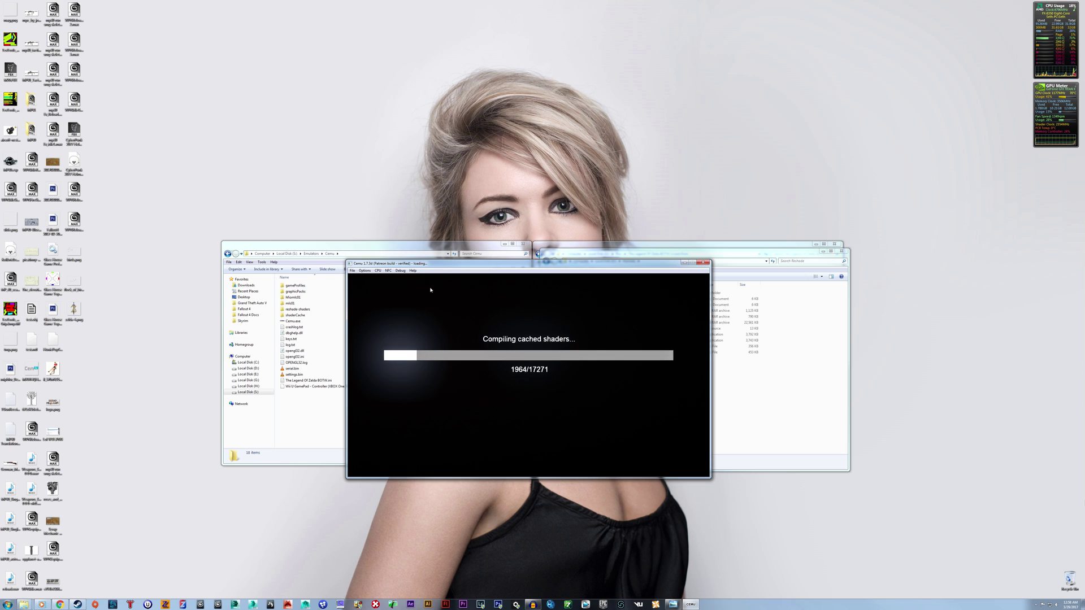
Step: Set the priority of the Cemu.exe process to High in Task Manager
{"action": "left_click", "coordinate": [906, 308]}
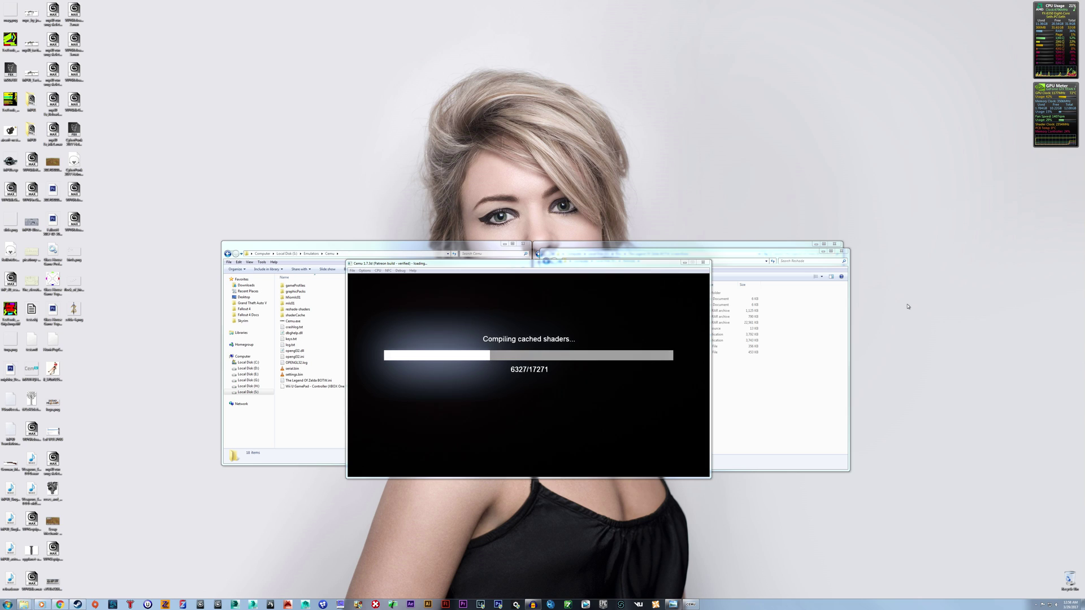
{"action": "key", "text": "ctrl+shift+Escape"}
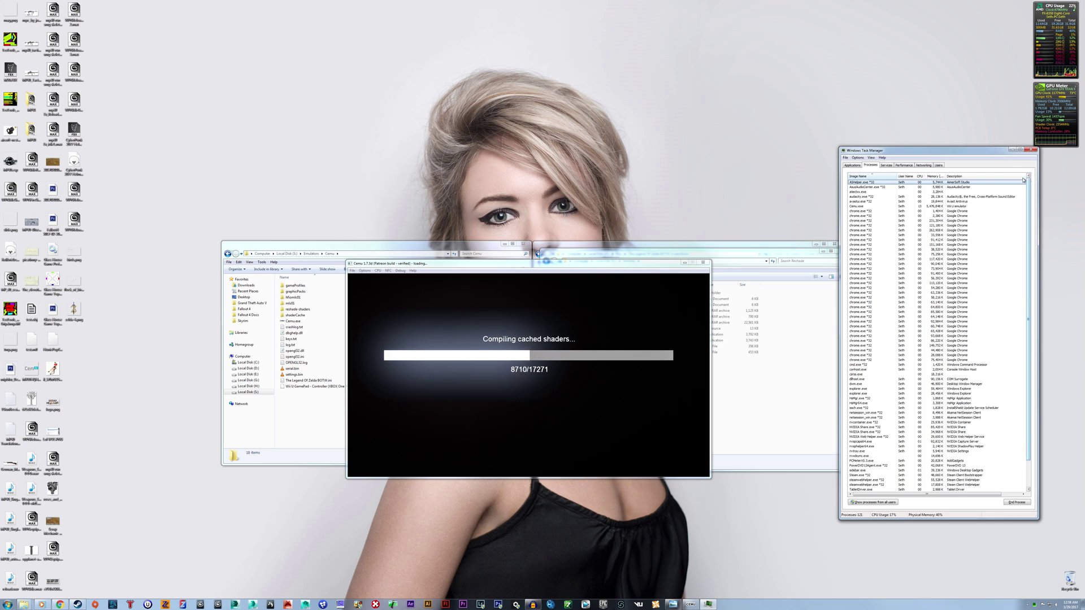
{"action": "left_click_drag", "start_coordinate": [979, 154], "coordinate": [988, 151]}
{"action": "left_click", "coordinate": [924, 208]}
{"action": "right_click", "coordinate": [918, 205]}
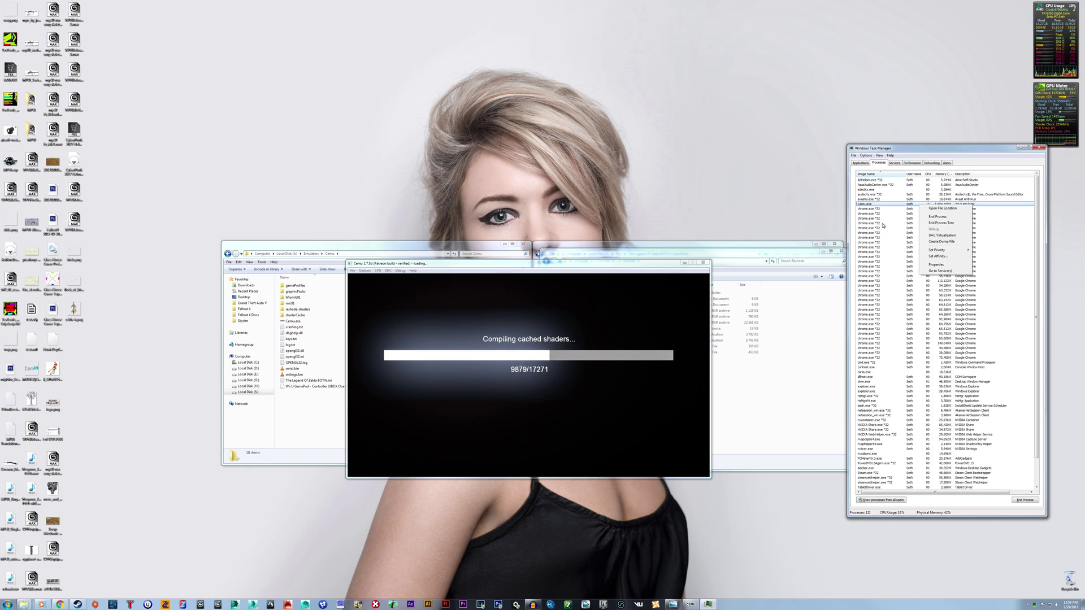
{"action": "mouse_move", "coordinate": [955, 250]}
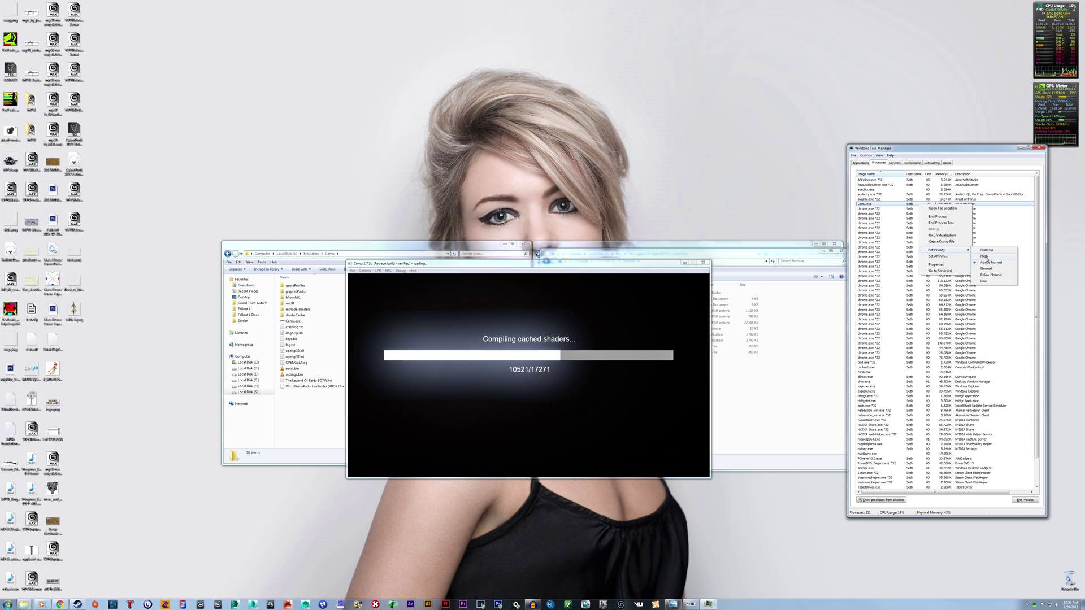
{"action": "left_click", "coordinate": [986, 259]}
{"action": "key", "text": "Return"}
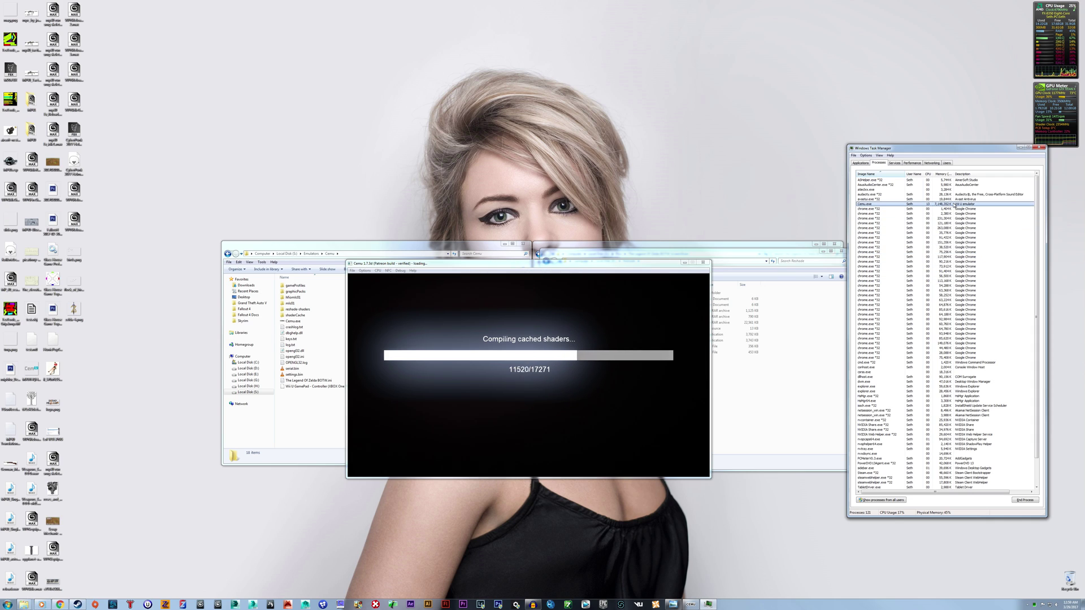
Step: Check the processor affinity of Cemu.exe and accept it with all processors allowed
{"action": "right_click", "coordinate": [954, 205]}
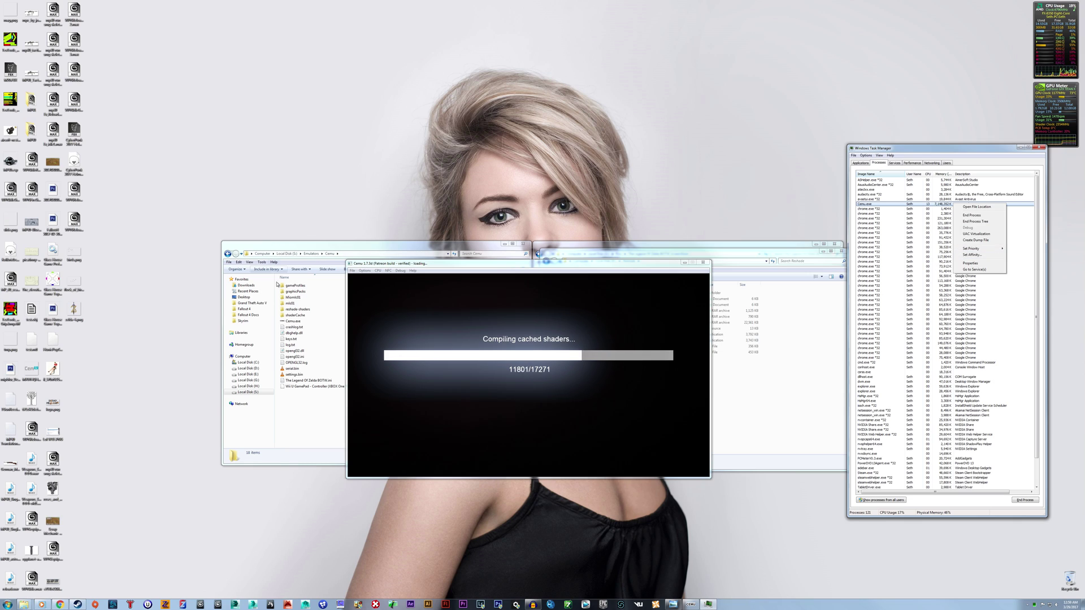
{"action": "left_click", "coordinate": [276, 327]}
{"action": "left_click", "coordinate": [305, 334]}
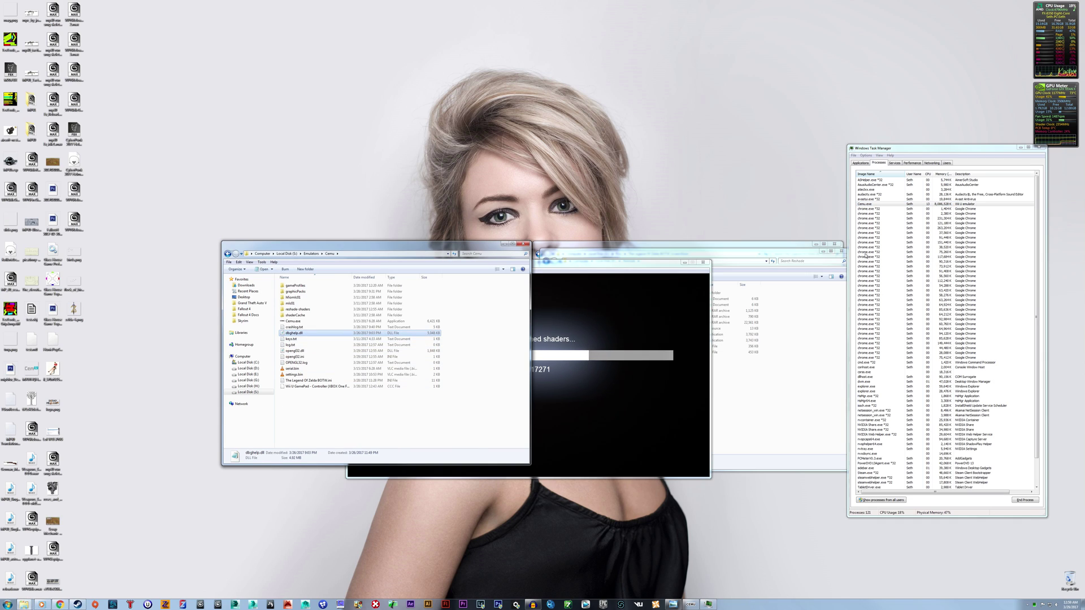
{"action": "right_click", "coordinate": [935, 204]}
{"action": "left_click", "coordinate": [973, 255]}
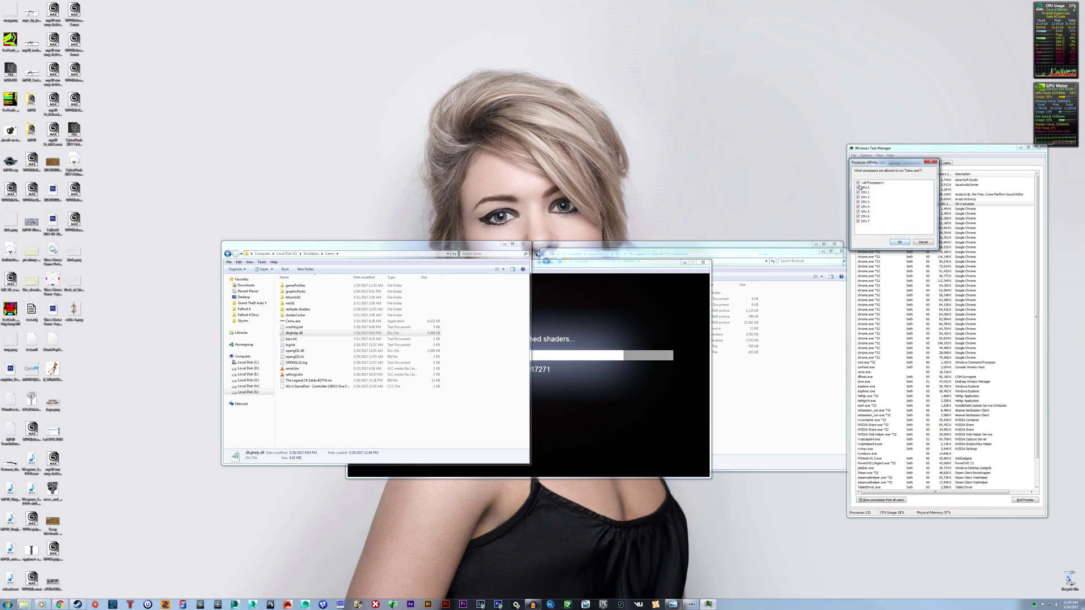
{"action": "left_click", "coordinate": [900, 242]}
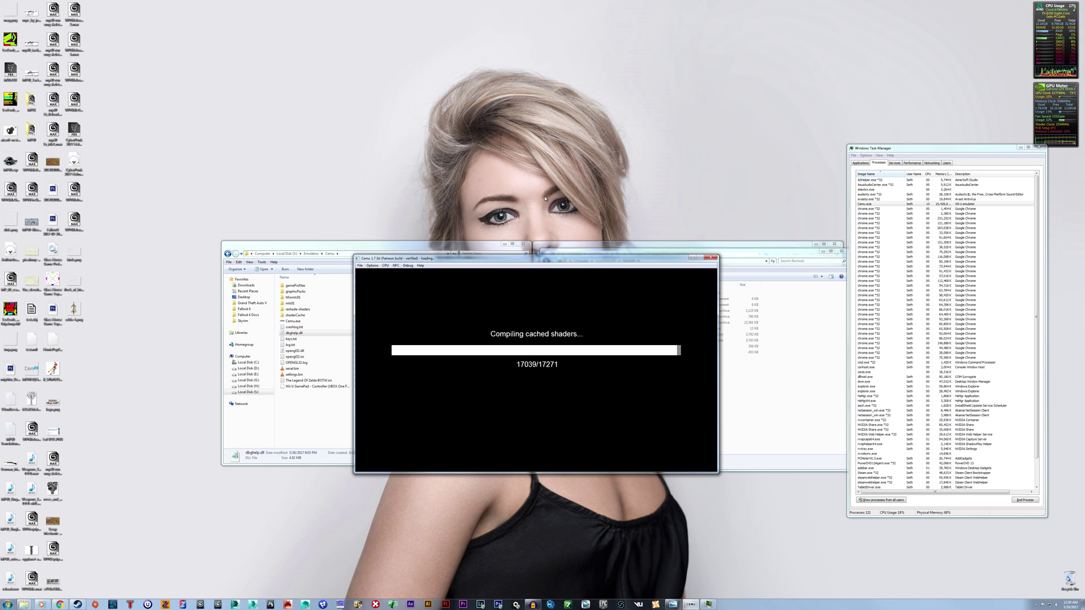
Step: Toggle the GX2SetGPUFence skip option in Cemu for the running game
{"action": "left_click", "coordinate": [373, 265]}
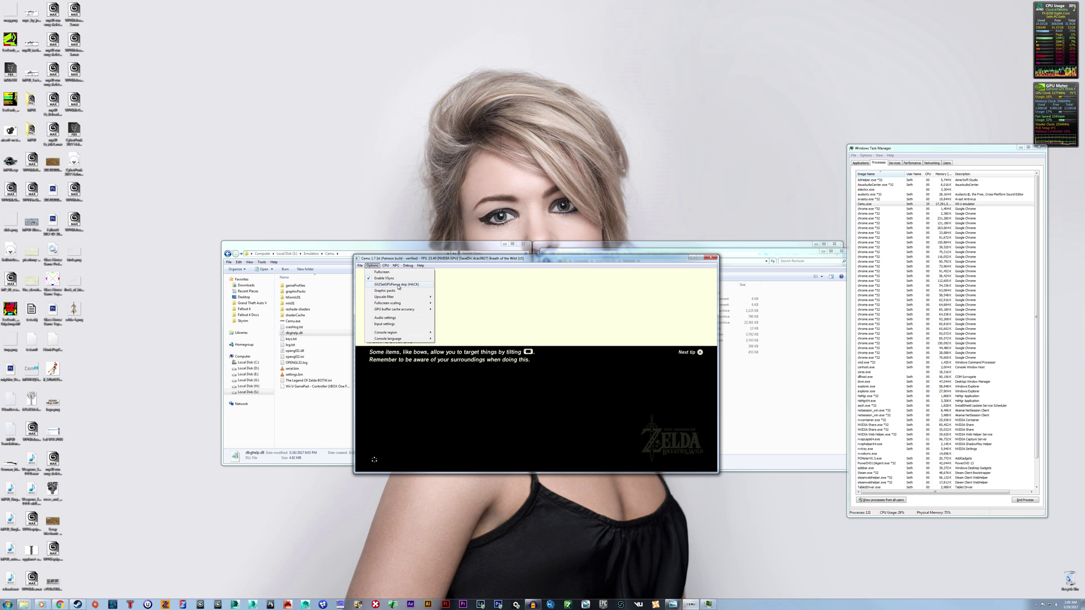
{"action": "left_click", "coordinate": [398, 287]}
{"action": "left_click", "coordinate": [408, 265]}
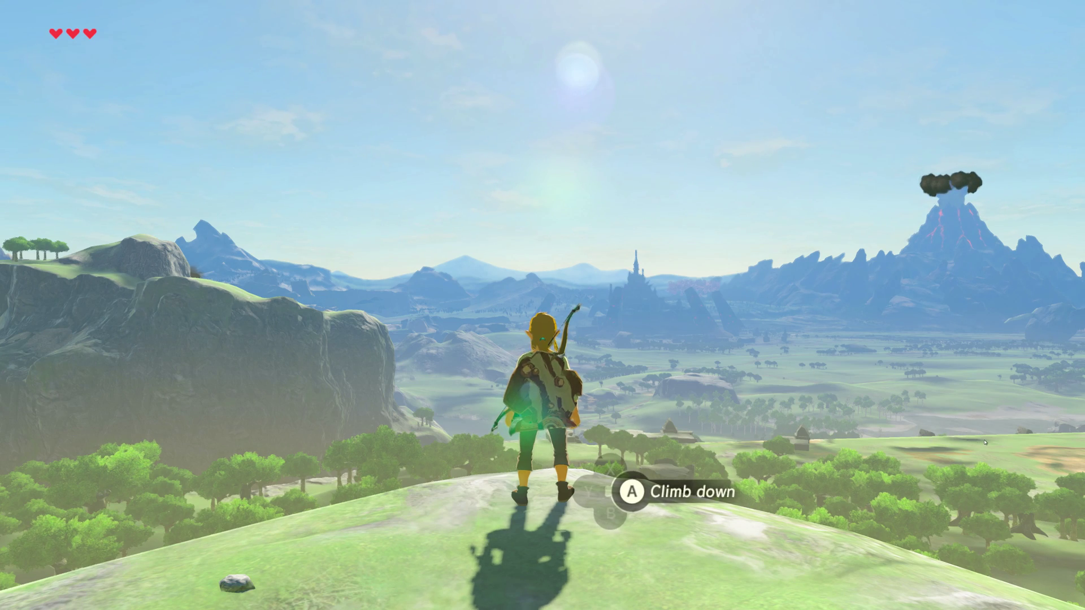
Step: Open the ReShade overlay over the cliff scene, place it clear of the character, and reload the effects
{"action": "key", "text": "Left"}
{"action": "key", "text": "Right"}
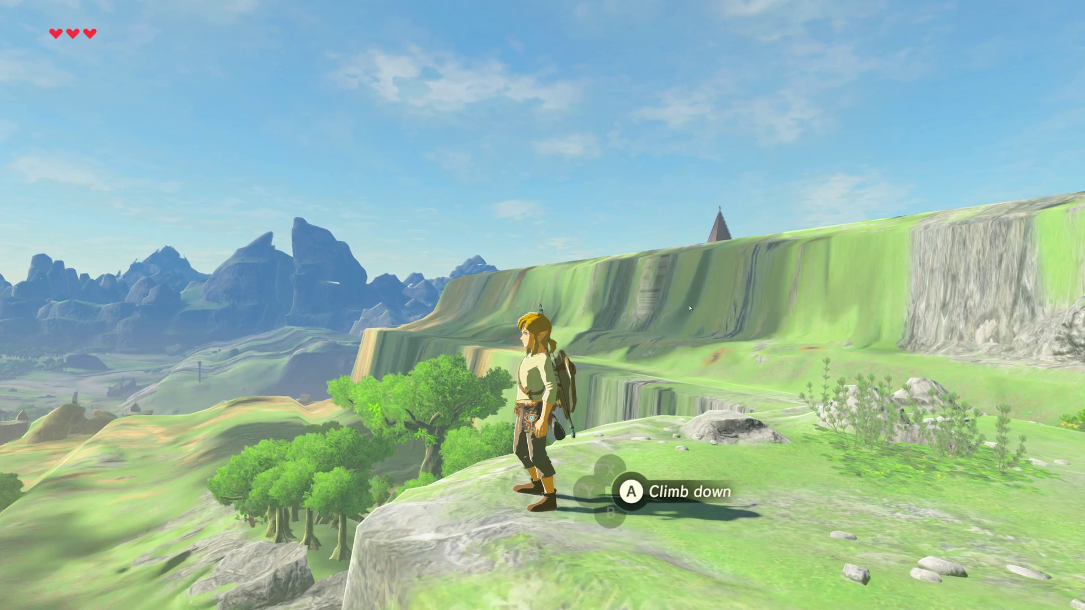
{"action": "key", "text": "Right"}
{"action": "key", "text": "Right"}
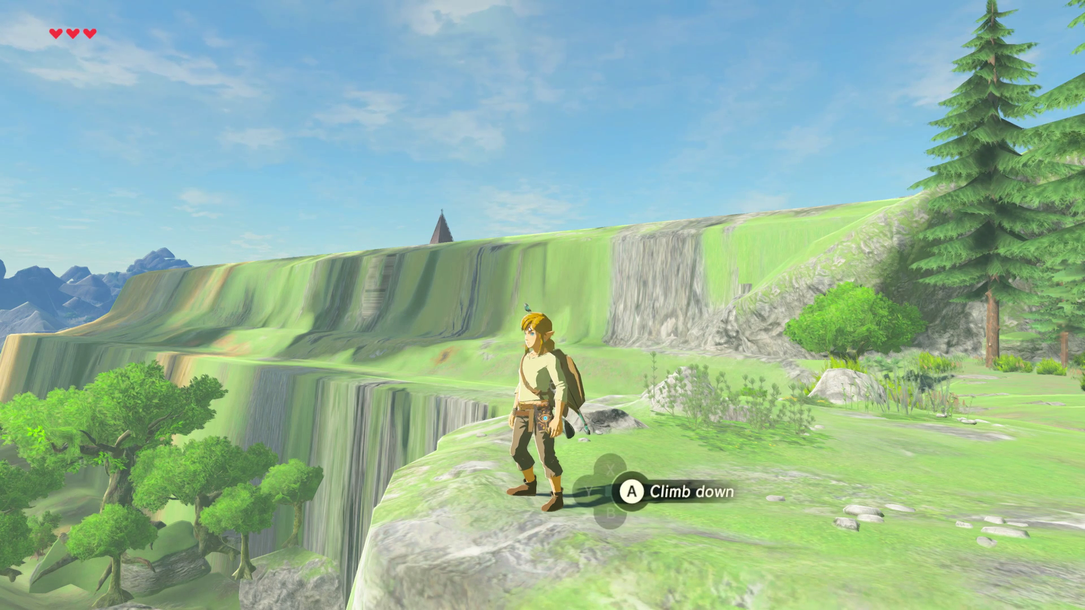
{"action": "key", "text": "Home"}
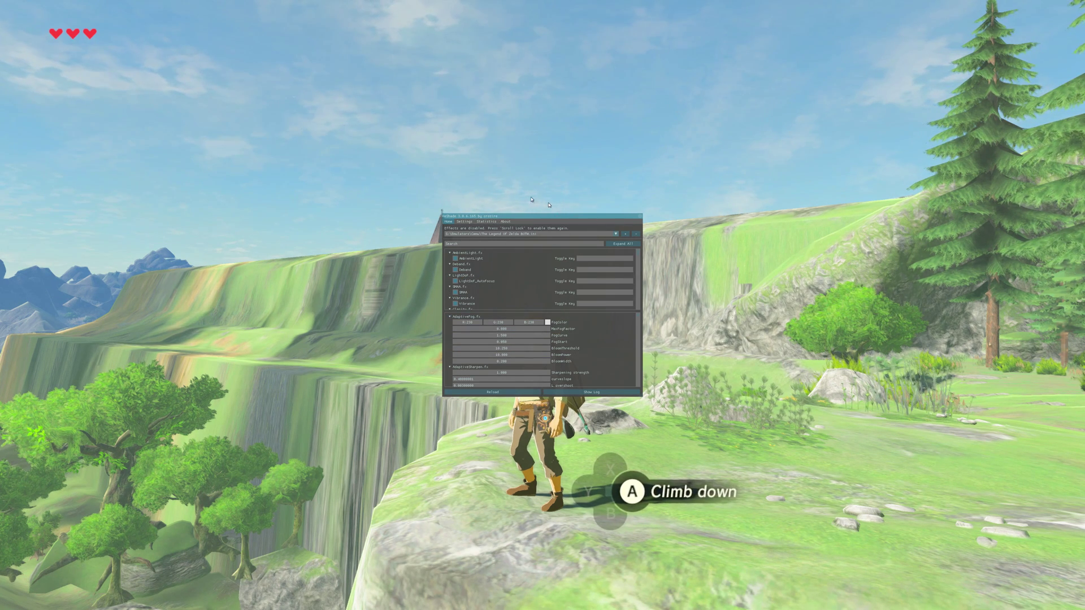
{"action": "left_click_drag", "start_coordinate": [517, 217], "coordinate": [879, 378]}
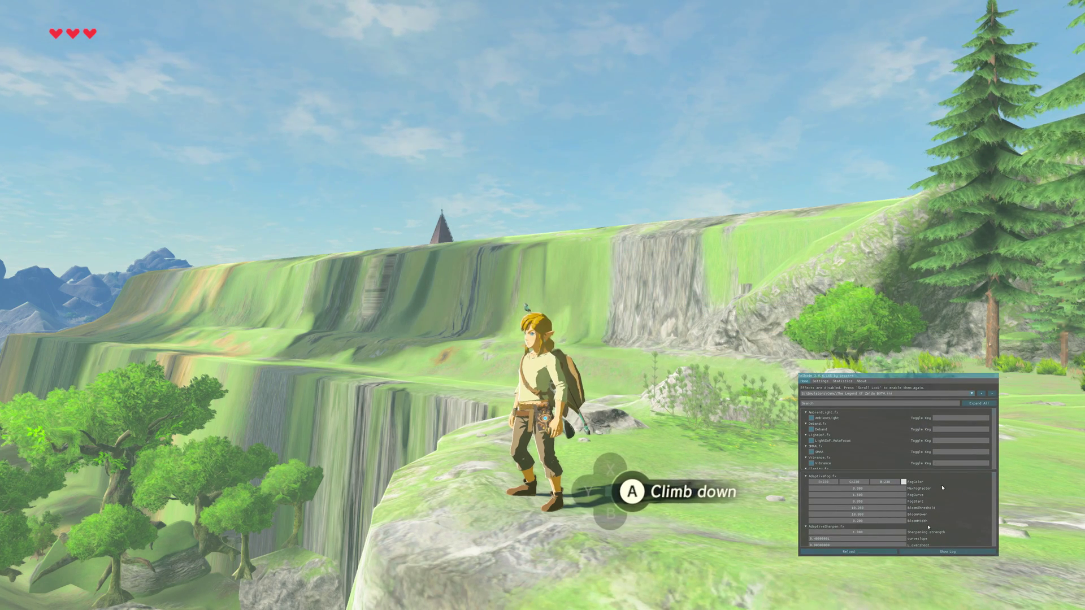
{"action": "left_click", "coordinate": [848, 551]}
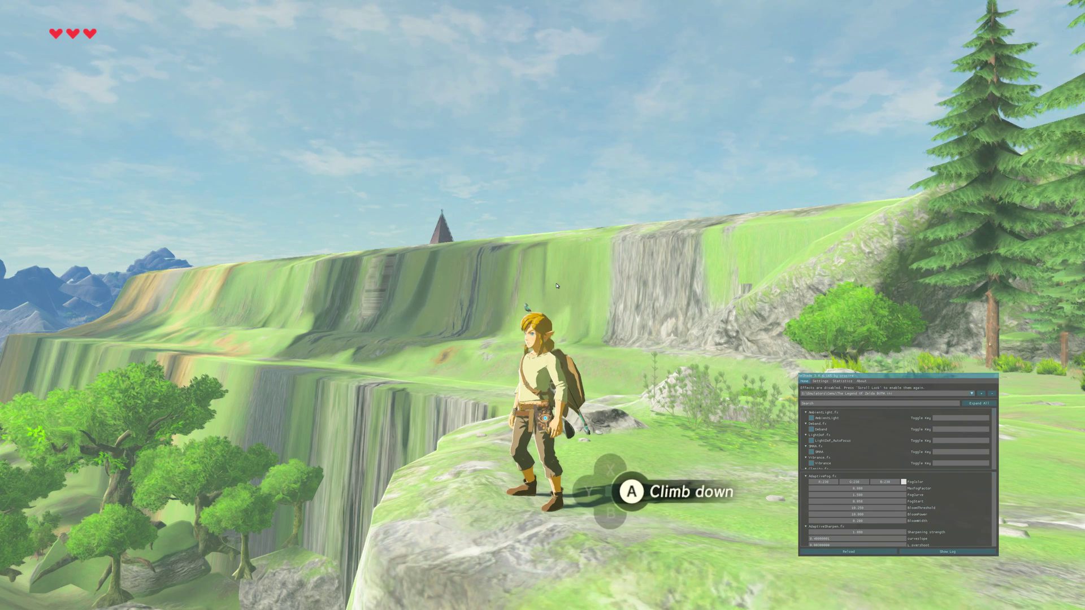
Step: Look through the preset's effect list in the ReShade overlay and enable the effects in the game
{"action": "scroll", "coordinate": [899, 445], "scroll_direction": "down", "scroll_amount": 1}
{"action": "scroll", "coordinate": [899, 444], "scroll_direction": "down", "scroll_amount": 3}
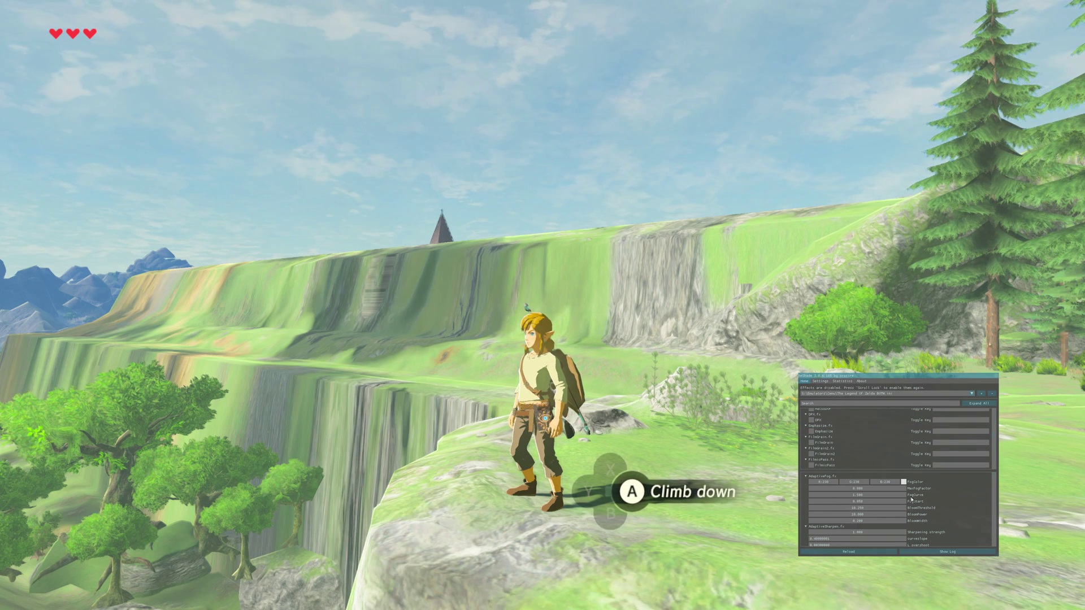
{"action": "scroll", "coordinate": [902, 458], "scroll_direction": "up", "scroll_amount": 4}
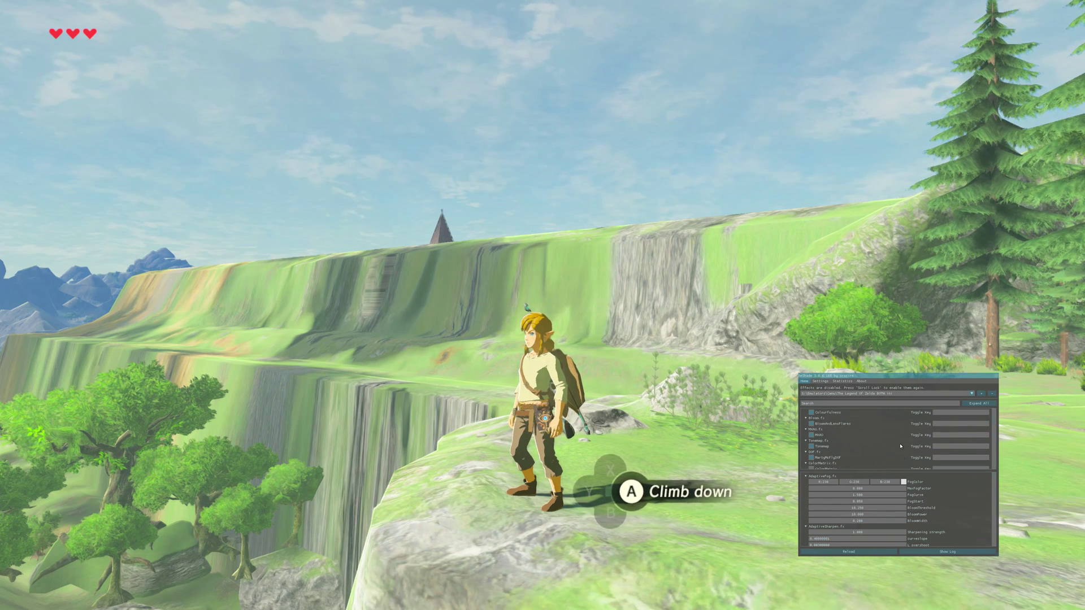
{"action": "scroll", "coordinate": [883, 440], "scroll_direction": "down", "scroll_amount": 5}
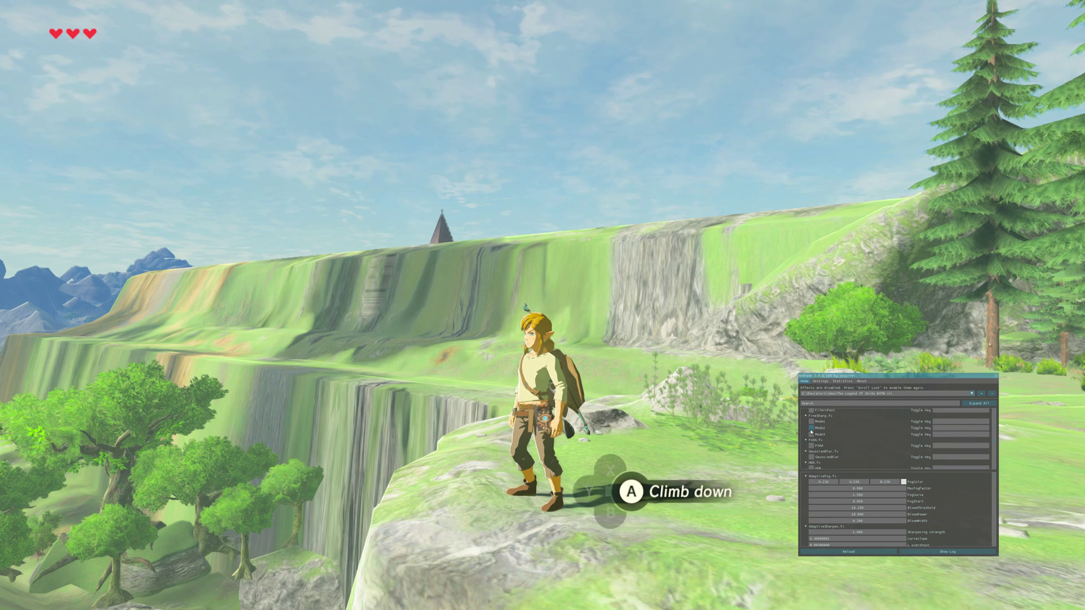
{"action": "scroll", "coordinate": [862, 436], "scroll_direction": "up", "scroll_amount": 5}
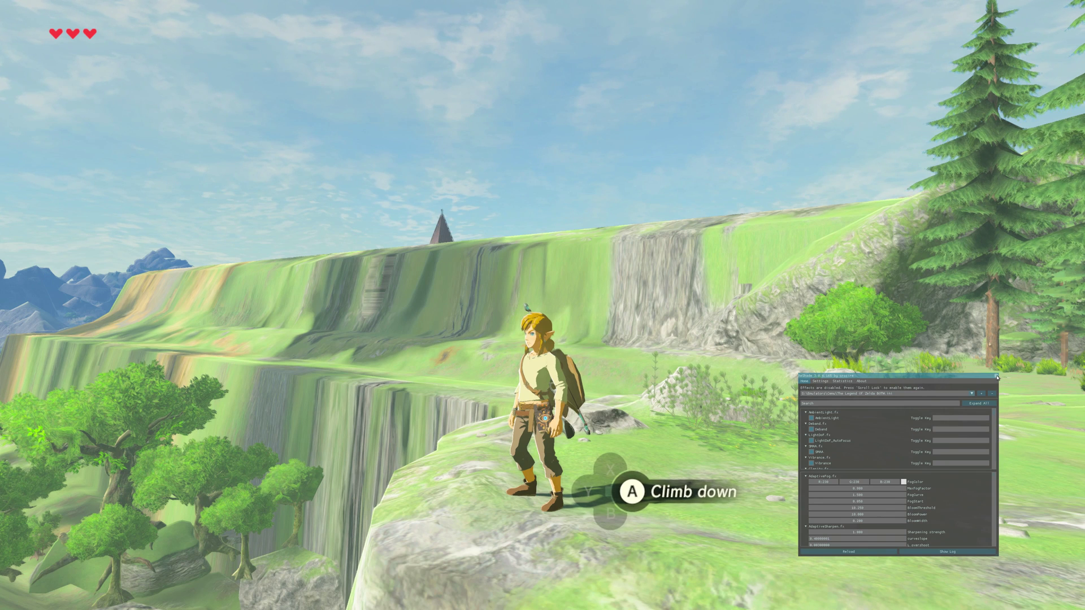
{"action": "left_click_drag", "start_coordinate": [938, 377], "coordinate": [949, 361]}
{"action": "key", "text": "Scroll_Lock"}
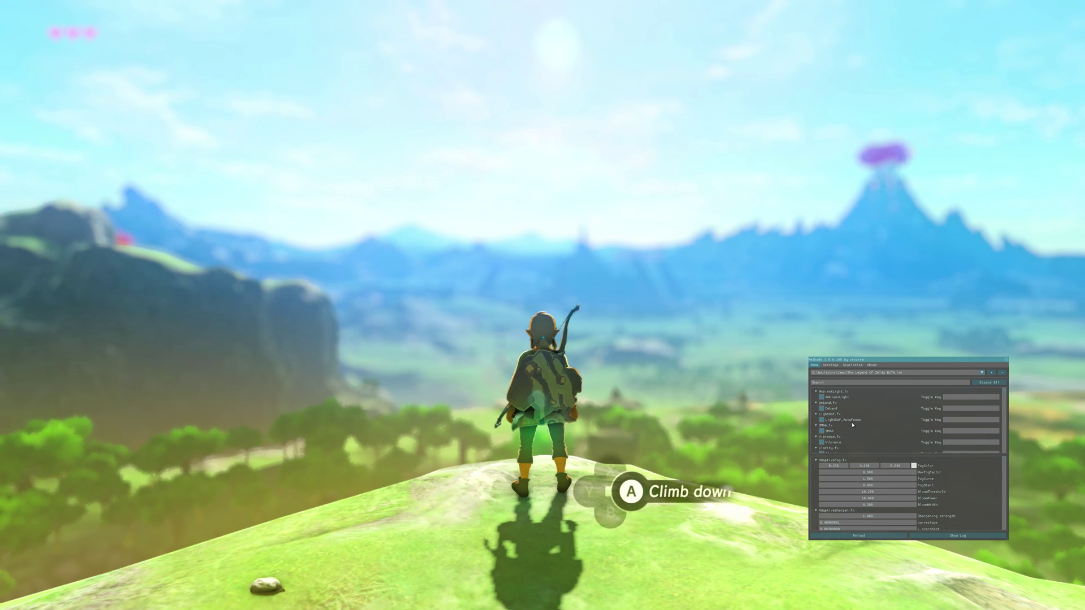
Step: Disable the depth-of-field effect under DOF.fx in the effect list and close the ReShade overlay
{"action": "scroll", "coordinate": [853, 425], "scroll_direction": "down", "scroll_amount": 3}
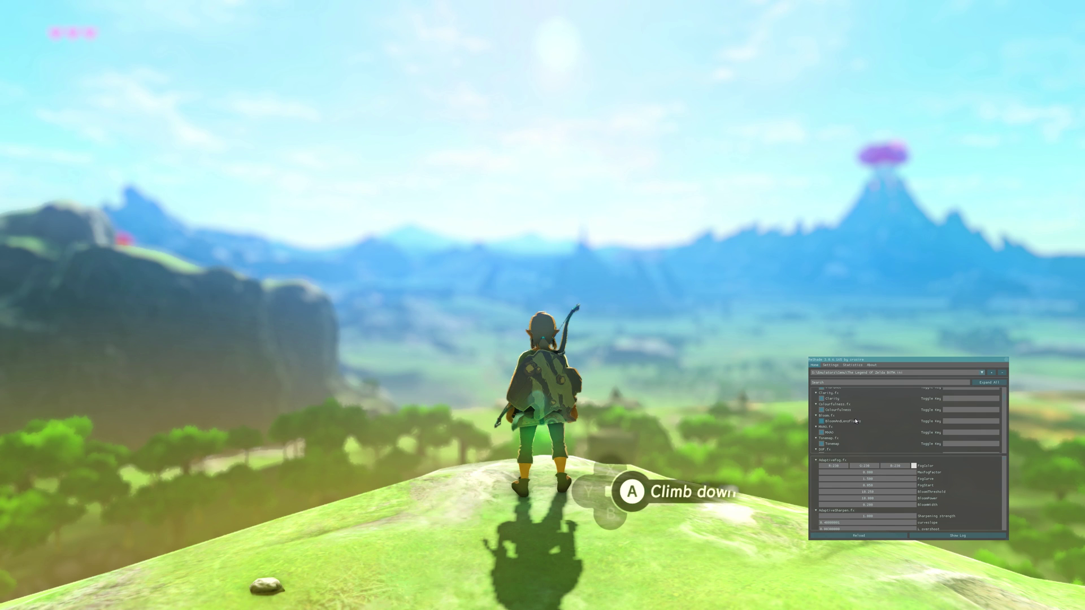
{"action": "scroll", "coordinate": [864, 421], "scroll_direction": "down", "scroll_amount": 1}
{"action": "scroll", "coordinate": [870, 422], "scroll_direction": "down", "scroll_amount": 1}
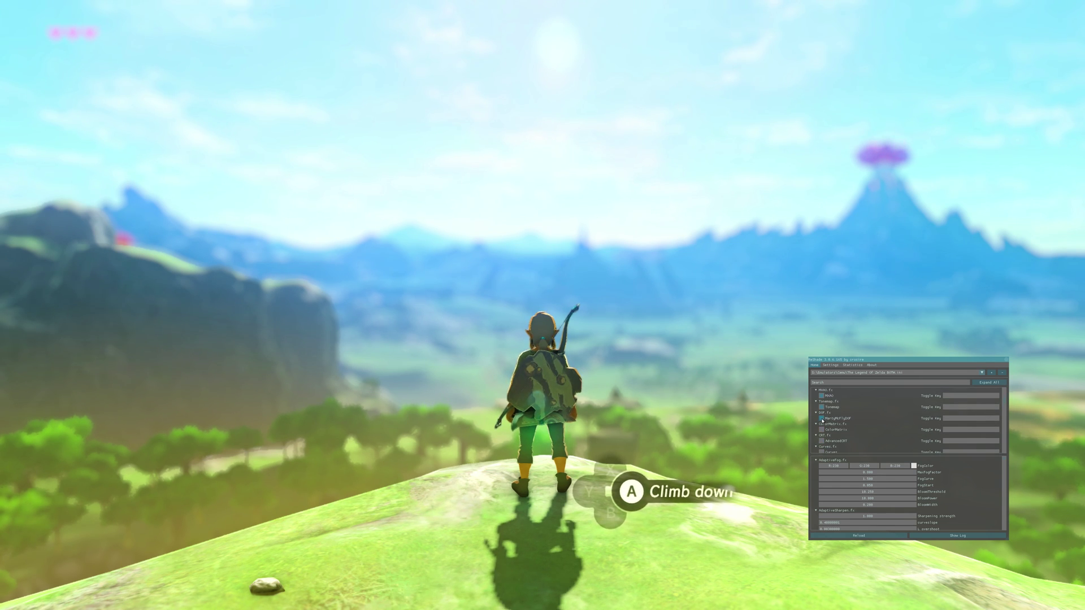
{"action": "left_click", "coordinate": [822, 419]}
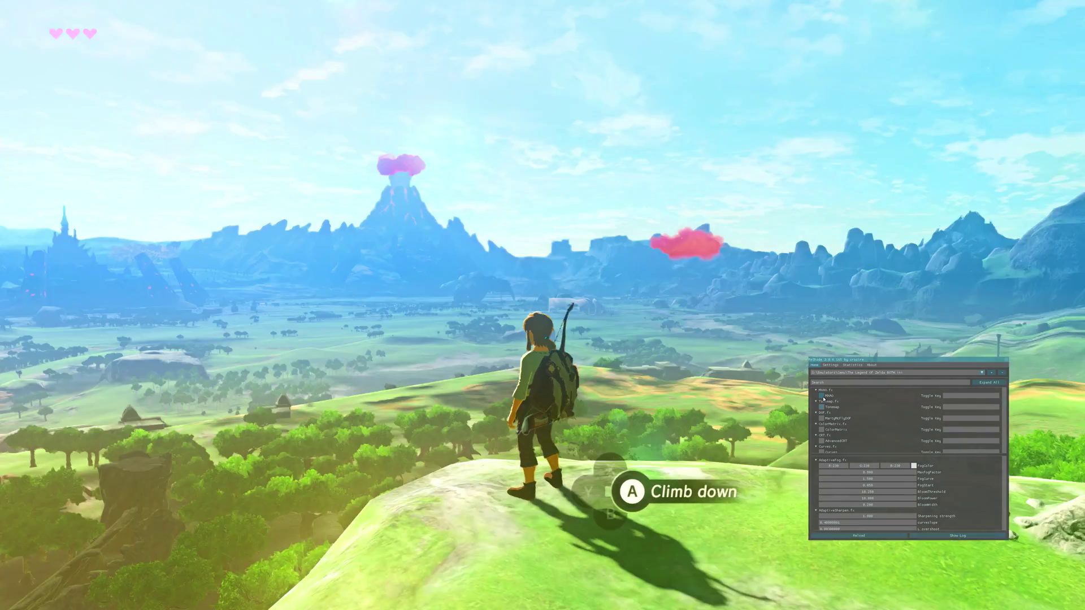
{"action": "key", "text": "Home"}
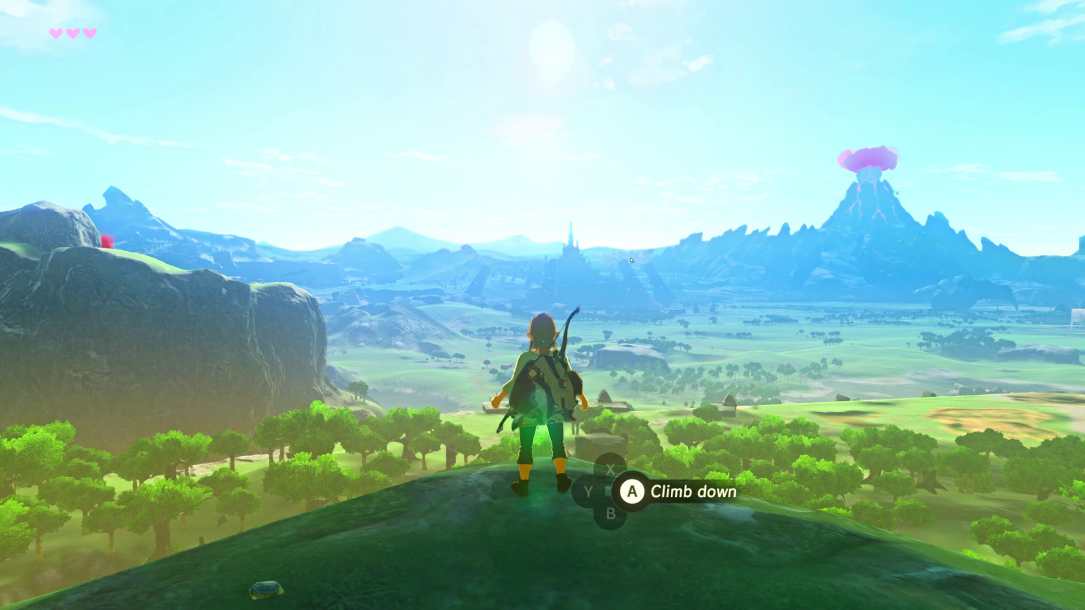
Step: Leave fullscreen and view the Breath Of The Wild panorama image from the "The Legend Of Zelda BOTW ScreenShots" folder
{"action": "key", "text": "alt+Return"}
{"action": "left_click", "coordinate": [796, 431]}
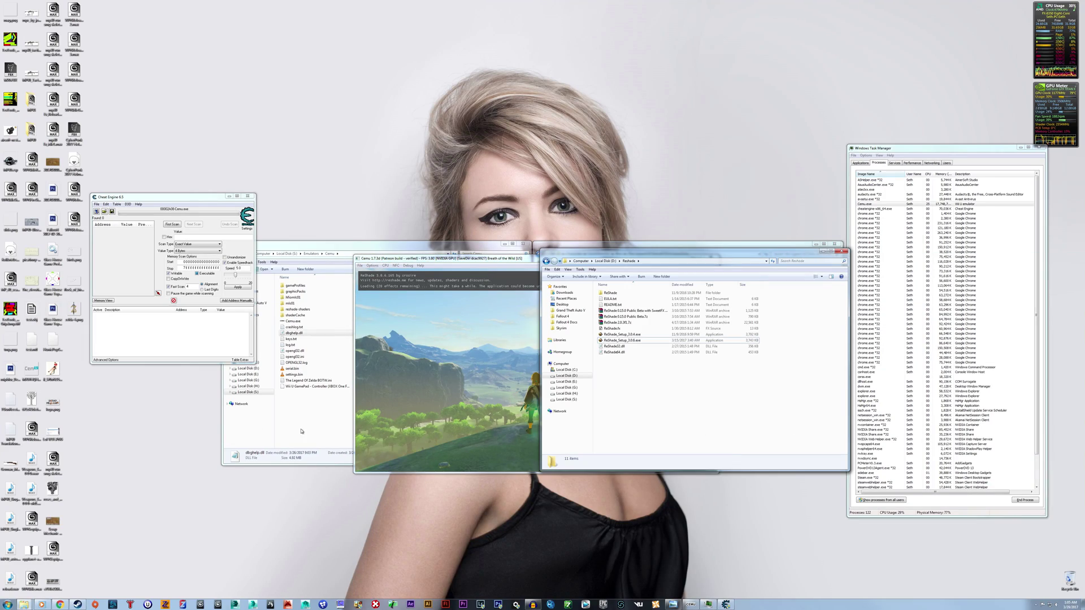
{"action": "mouse_move", "coordinate": [22, 601]}
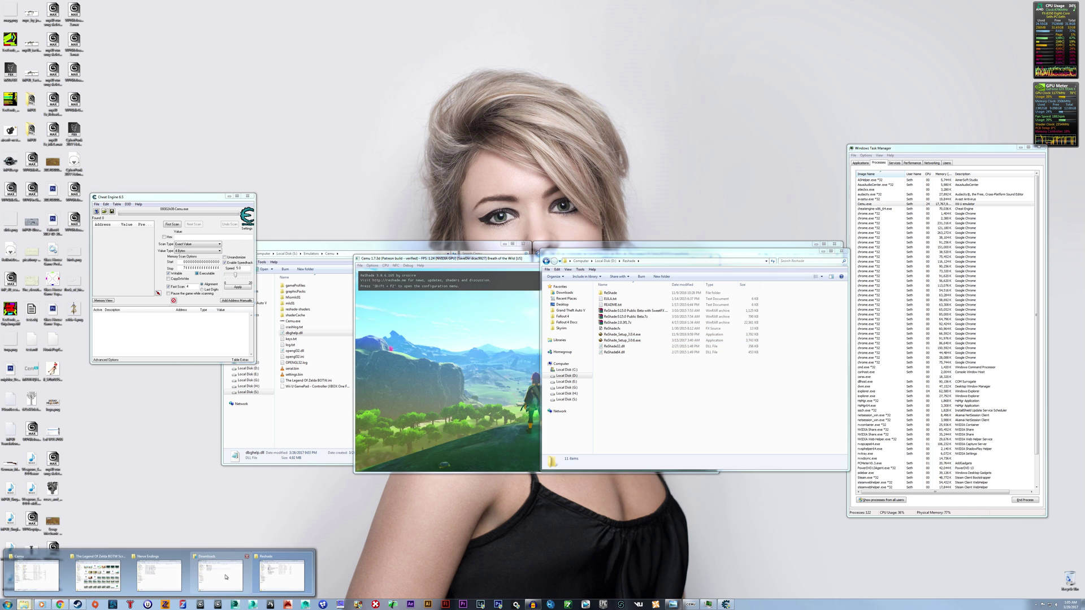
{"action": "mouse_move", "coordinate": [145, 576]}
{"action": "left_click", "coordinate": [97, 575]}
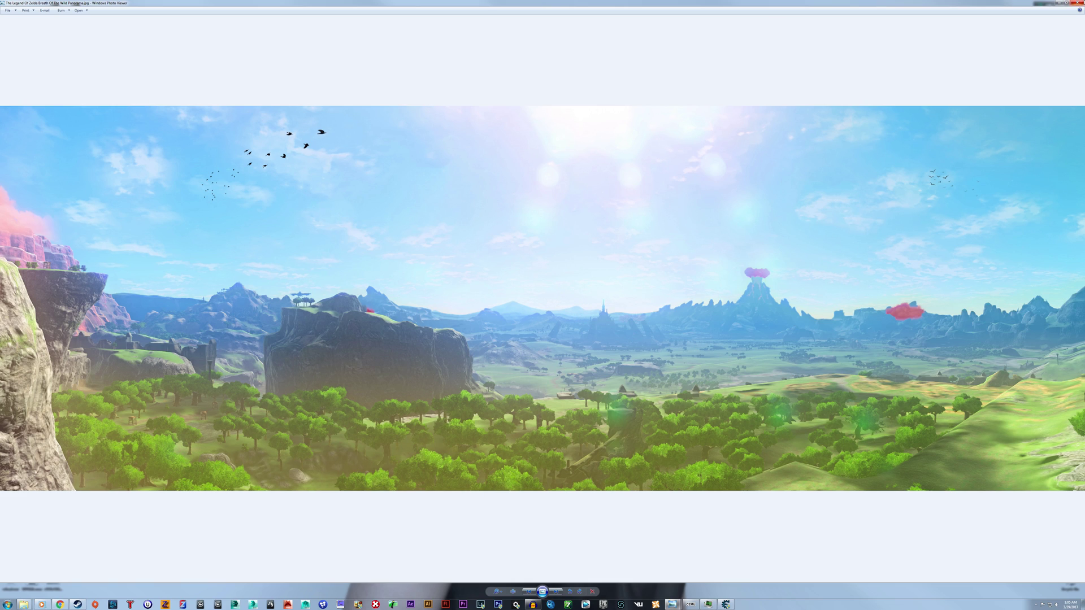
{"action": "left_click", "coordinate": [1083, 3]}
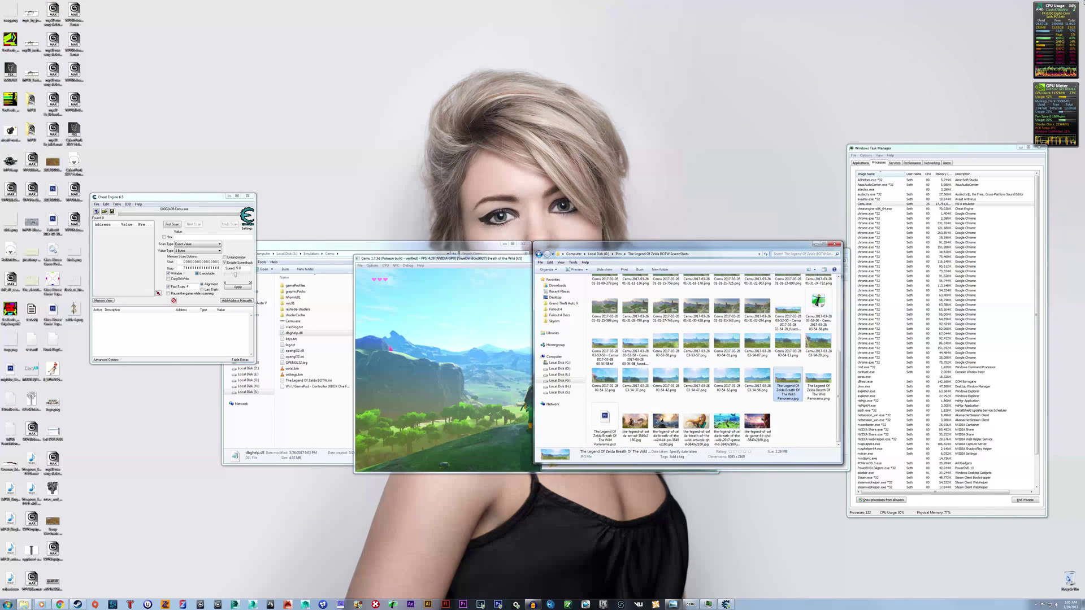
Step: Place the screenshots folder window beside the Cemu window and bring the running game to the front
{"action": "left_click", "coordinate": [501, 259]}
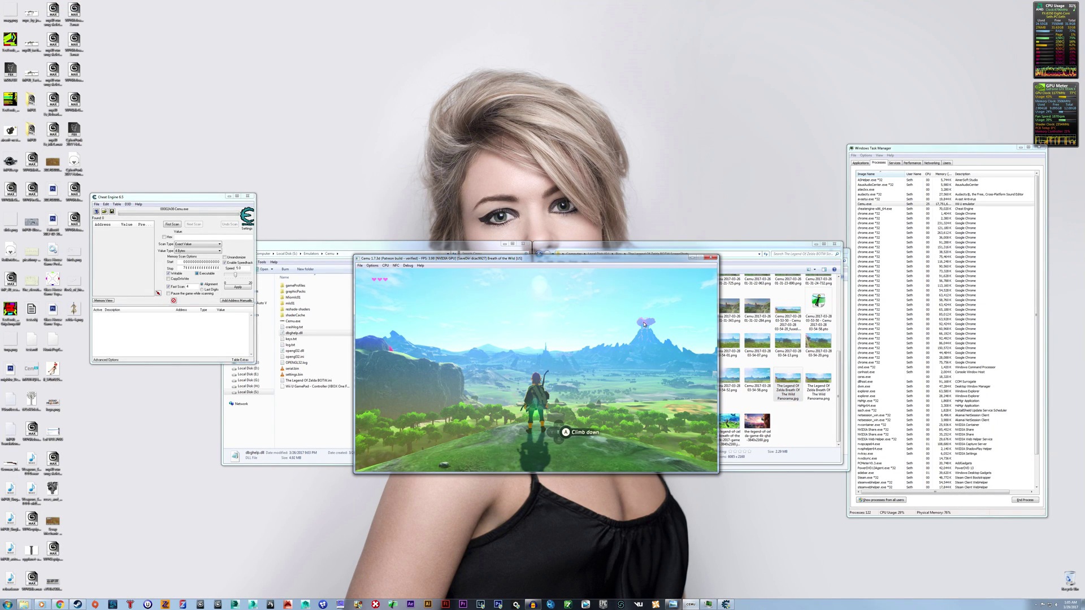
{"action": "left_click", "coordinate": [834, 457]}
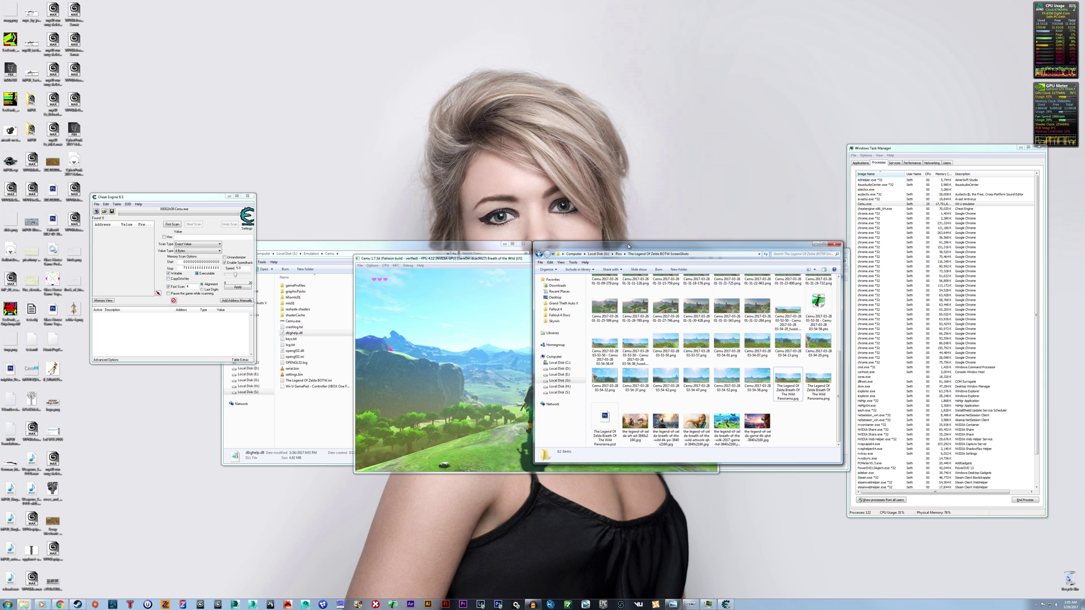
{"action": "left_click_drag", "start_coordinate": [629, 246], "coordinate": [819, 260]}
{"action": "left_click", "coordinate": [578, 261]}
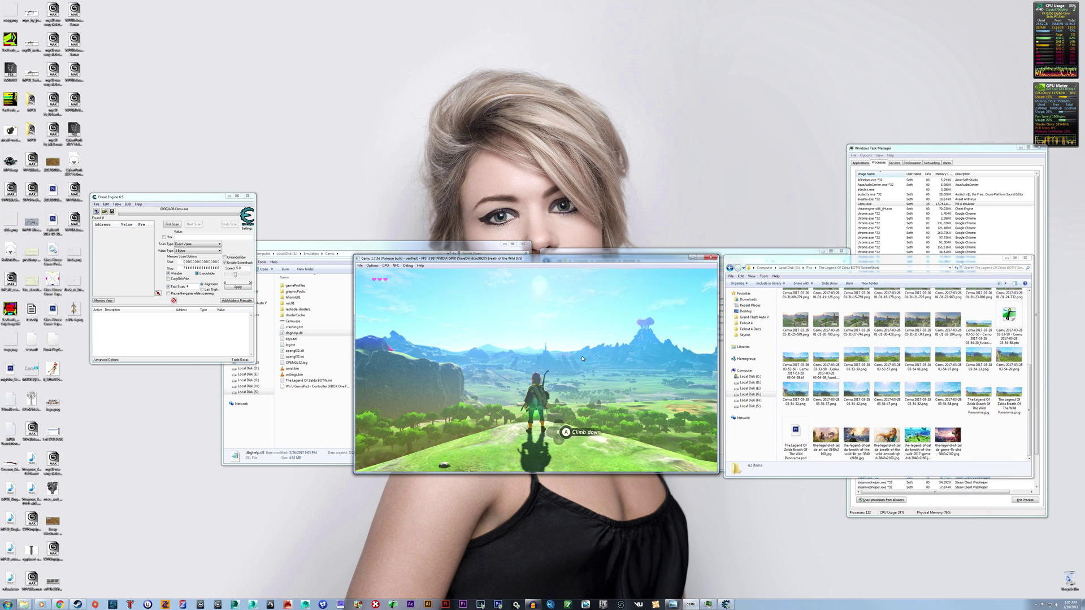